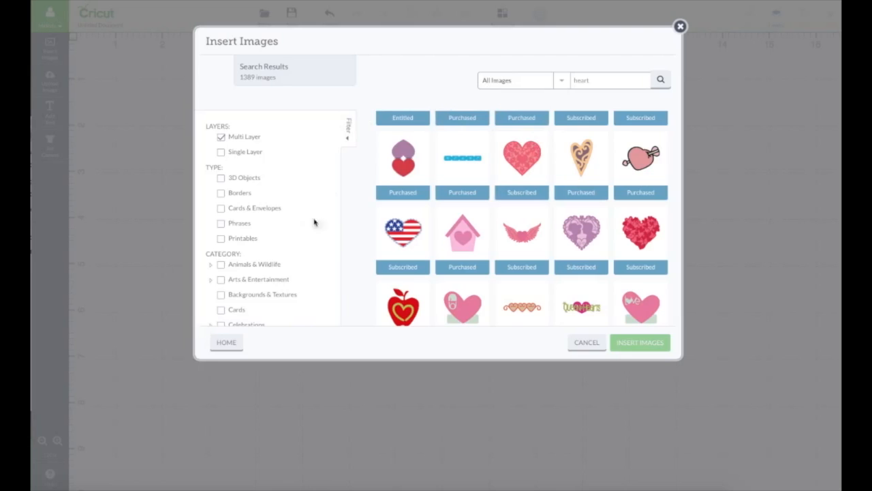
Step: Clear the heart search to return to the full image library and filter it to Multi Layer images
{"action": "left_click", "coordinate": [229, 341]}
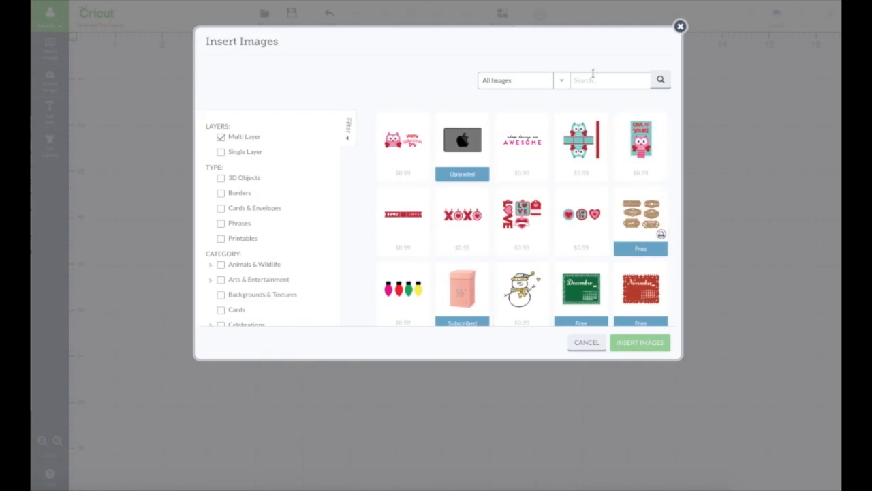
{"action": "left_click", "coordinate": [221, 137]}
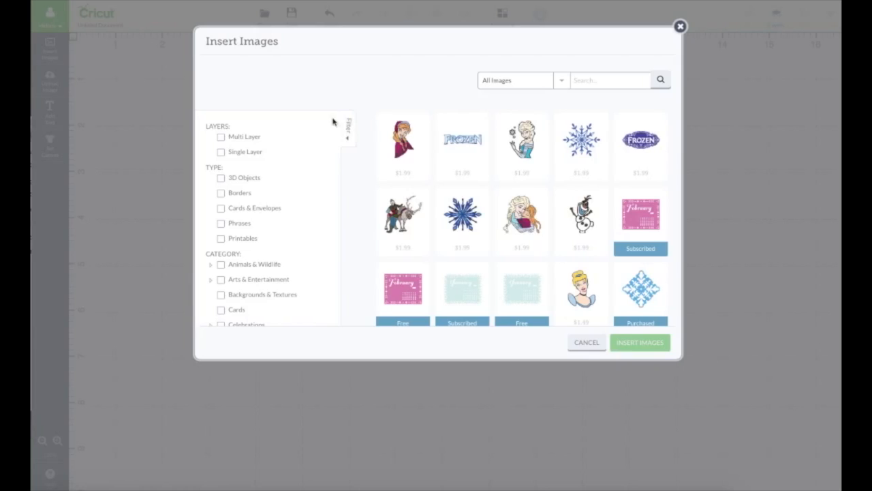
{"action": "left_click", "coordinate": [348, 133]}
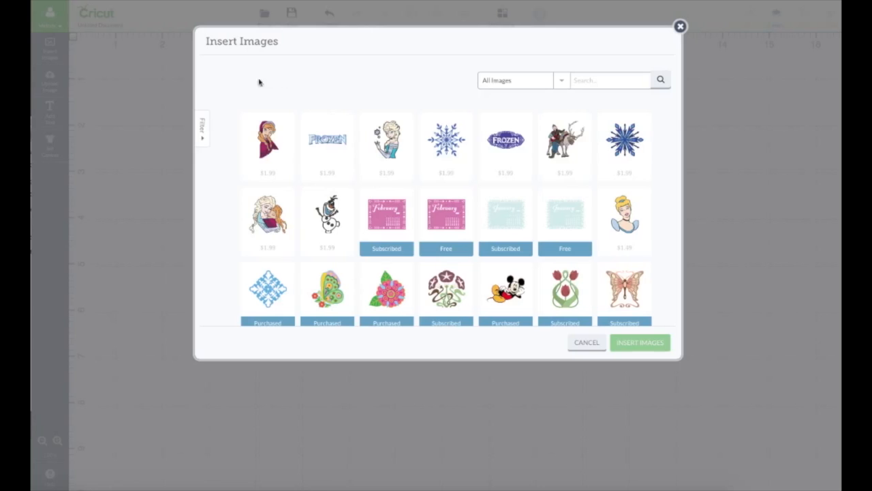
{"action": "left_click", "coordinate": [203, 141]}
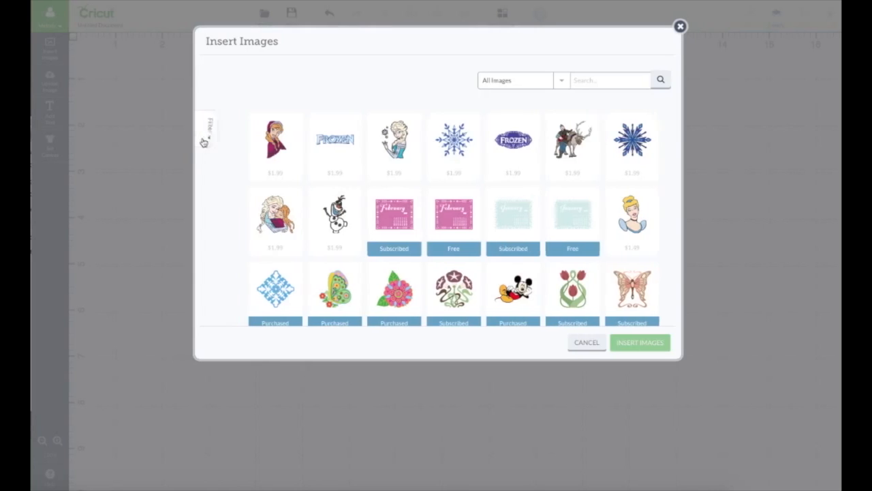
{"action": "left_click", "coordinate": [220, 139]}
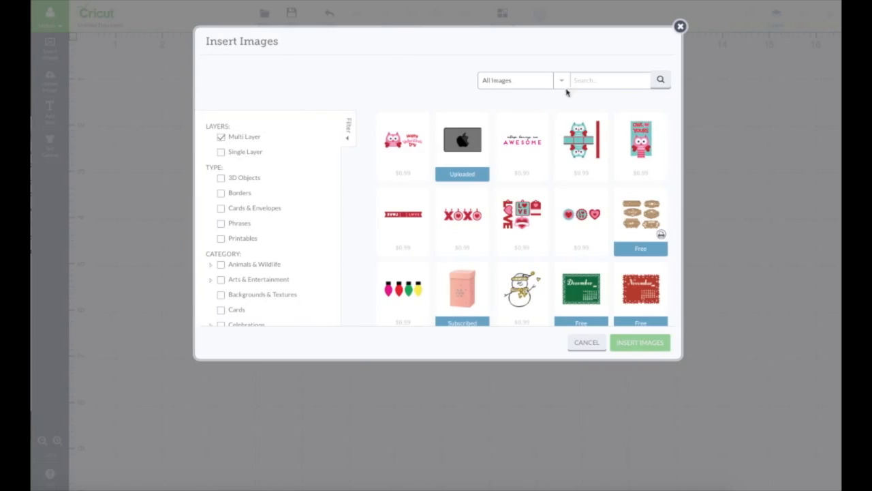
Step: Search all images for "hearts" and select the wood-grain striped Heart from the Bits and Pieces set
{"action": "left_click", "coordinate": [611, 80]}
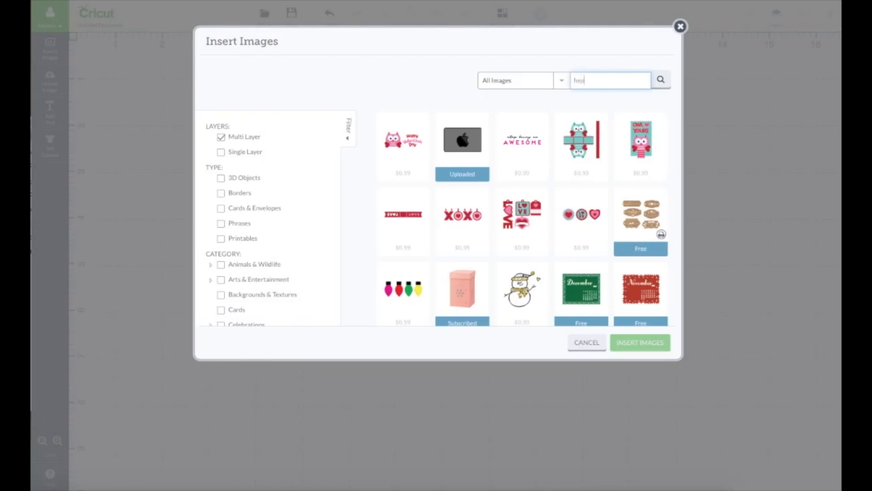
{"action": "left_click", "coordinate": [663, 83]}
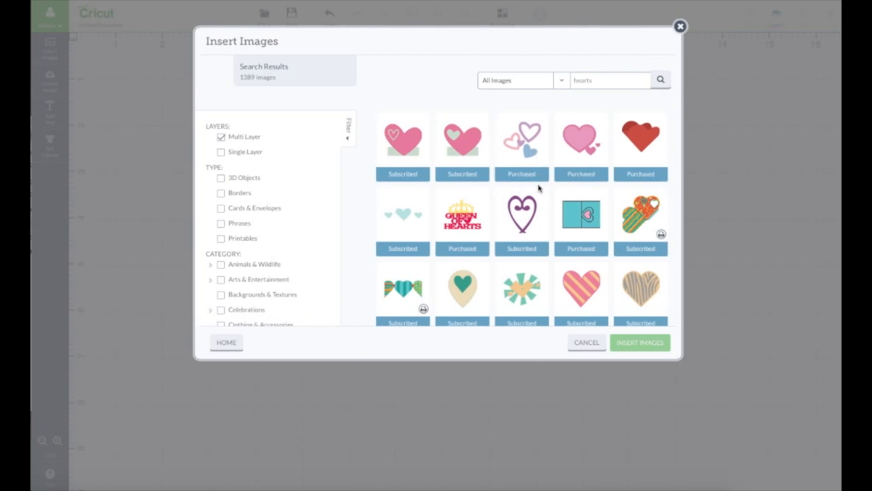
{"action": "scroll", "coordinate": [538, 189], "scroll_direction": "down", "scroll_amount": 1}
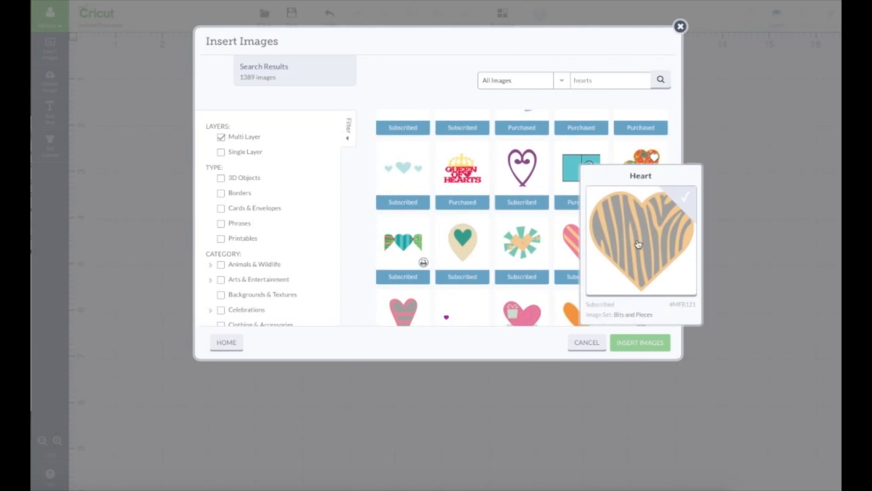
{"action": "left_click", "coordinate": [639, 243]}
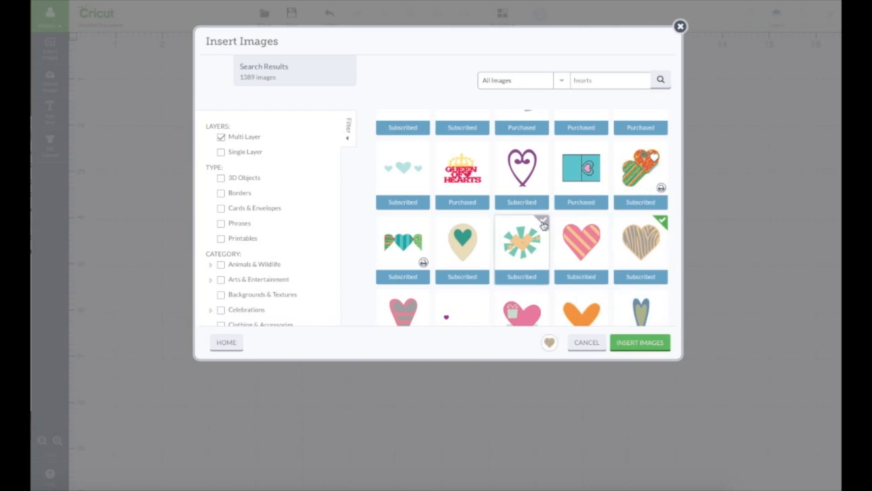
Step: Browse the heart results, previewing several layered designs, and add the pink filigree heart with swirling cutouts to the selection
{"action": "scroll", "coordinate": [516, 220], "scroll_direction": "down", "scroll_amount": 2}
{"action": "scroll", "coordinate": [517, 220], "scroll_direction": "down", "scroll_amount": 4}
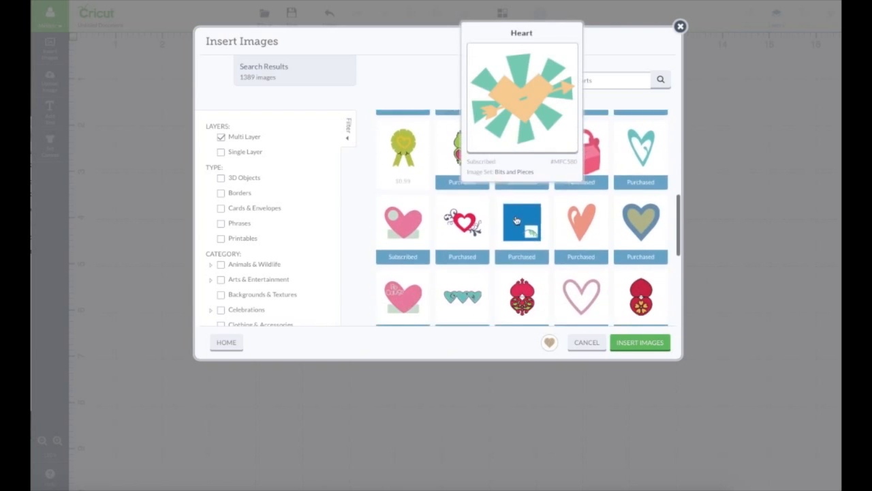
{"action": "mouse_move", "coordinate": [586, 268]}
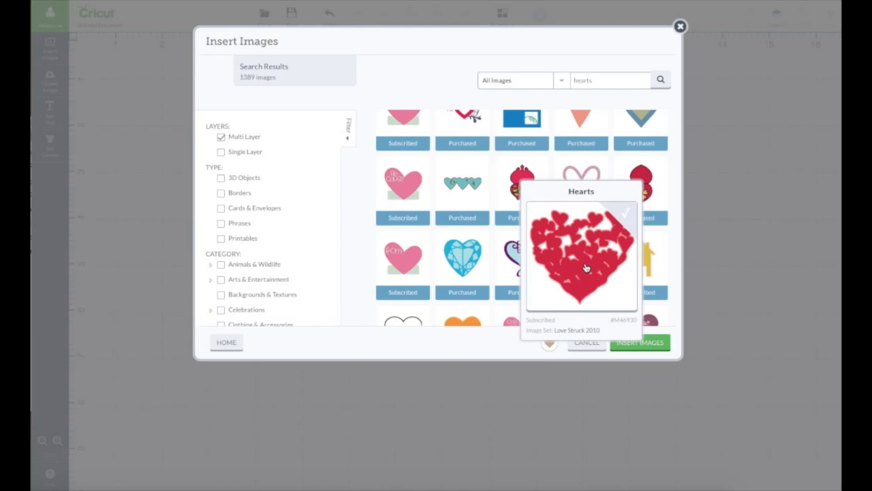
{"action": "scroll", "coordinate": [477, 229], "scroll_direction": "down", "scroll_amount": 3}
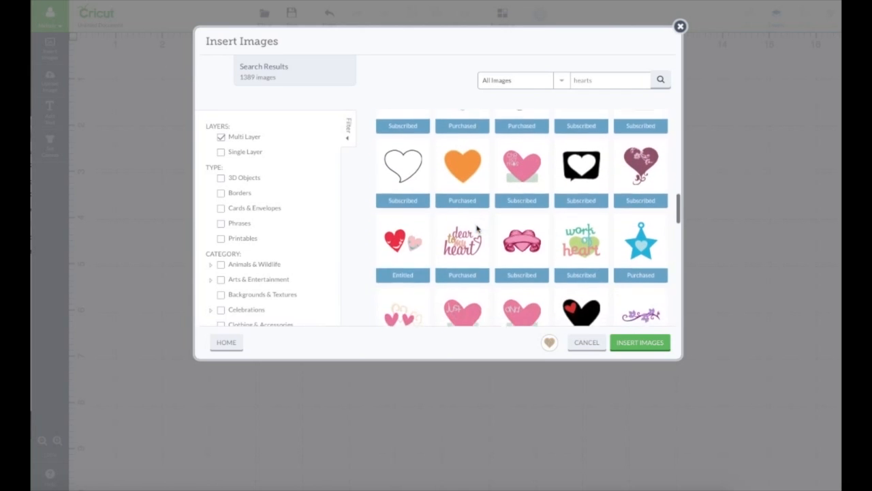
{"action": "mouse_move", "coordinate": [571, 194]}
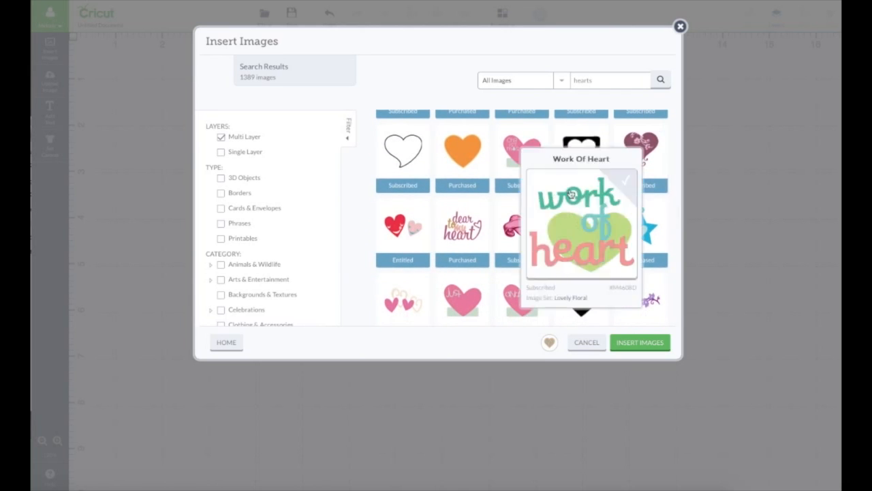
{"action": "scroll", "coordinate": [471, 255], "scroll_direction": "down", "scroll_amount": 4}
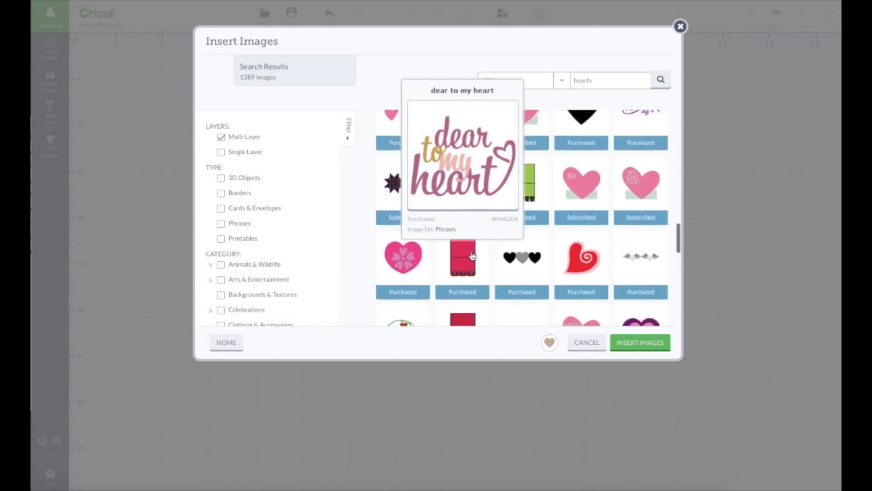
{"action": "scroll", "coordinate": [471, 255], "scroll_direction": "down", "scroll_amount": 1}
{"action": "scroll", "coordinate": [574, 255], "scroll_direction": "down", "scroll_amount": 3}
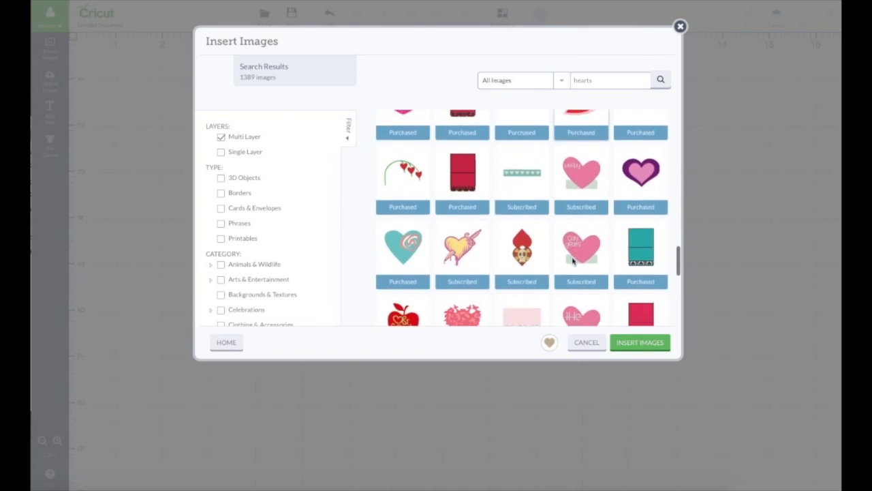
{"action": "scroll", "coordinate": [572, 260], "scroll_direction": "down", "scroll_amount": 2}
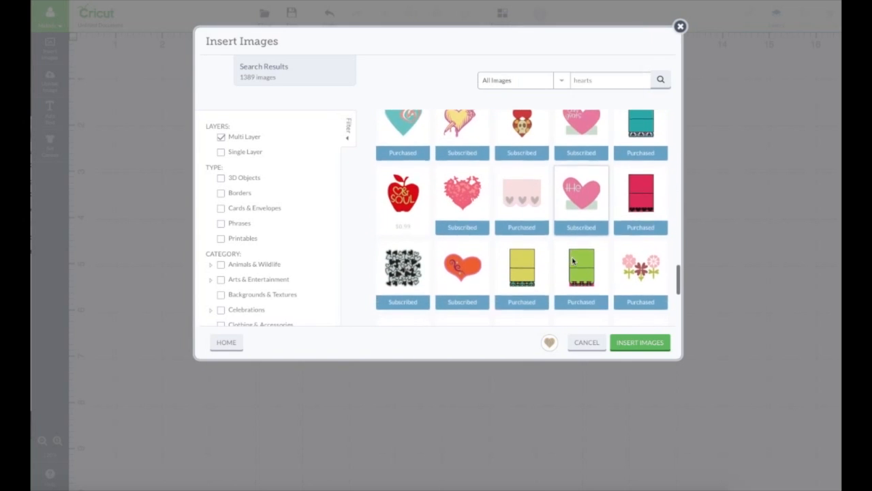
{"action": "mouse_move", "coordinate": [469, 208]}
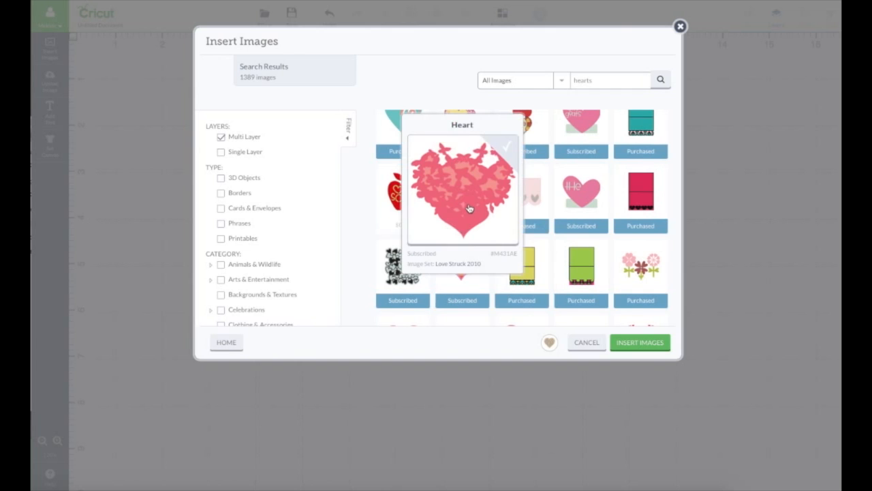
{"action": "scroll", "coordinate": [558, 222], "scroll_direction": "down", "scroll_amount": 1}
{"action": "mouse_move", "coordinate": [560, 225]}
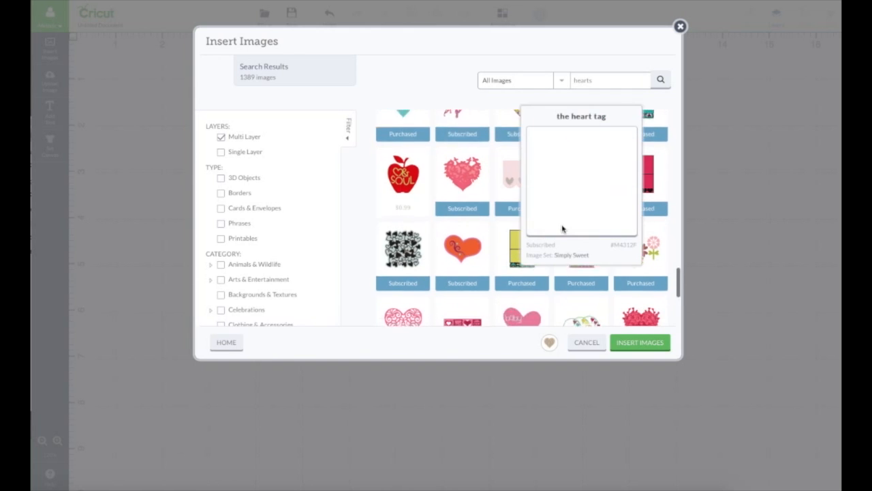
{"action": "scroll", "coordinate": [404, 241], "scroll_direction": "down", "scroll_amount": 1}
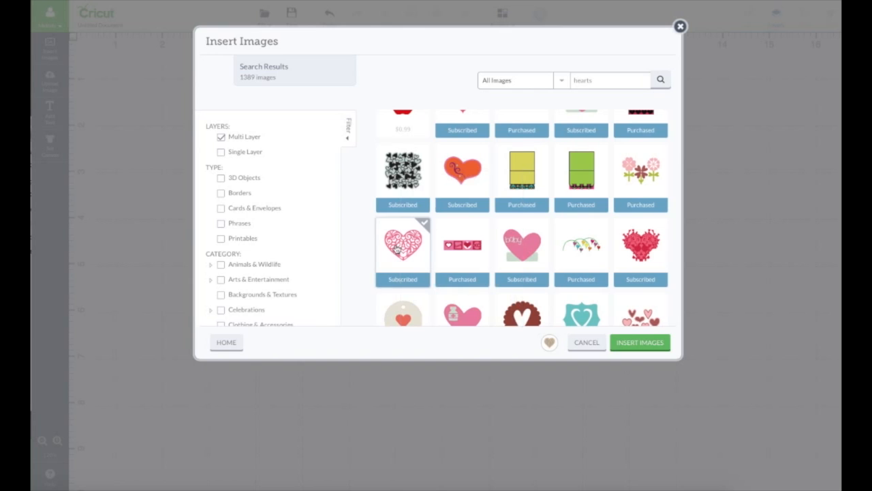
{"action": "left_click", "coordinate": [396, 247]}
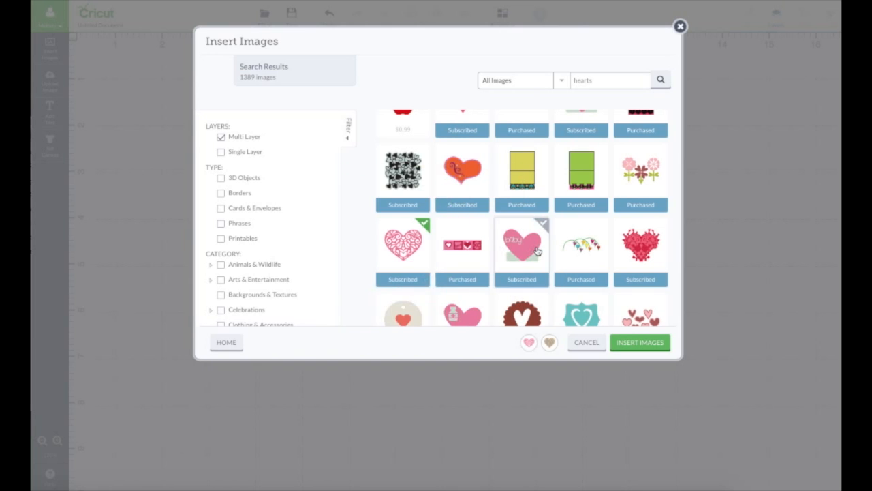
Step: Add the red Heart made of many small hearts from the Love Struck 2010 set to the selection
{"action": "scroll", "coordinate": [537, 251], "scroll_direction": "down", "scroll_amount": 5}
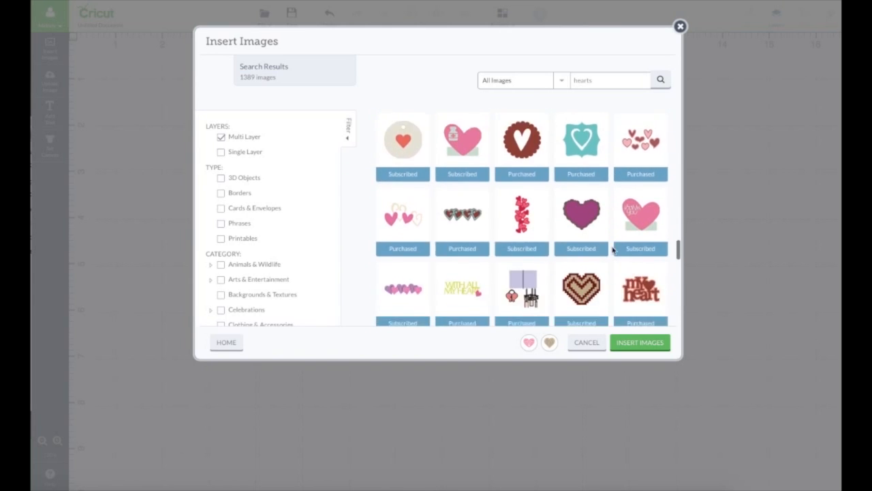
{"action": "scroll", "coordinate": [612, 251], "scroll_direction": "down", "scroll_amount": 4}
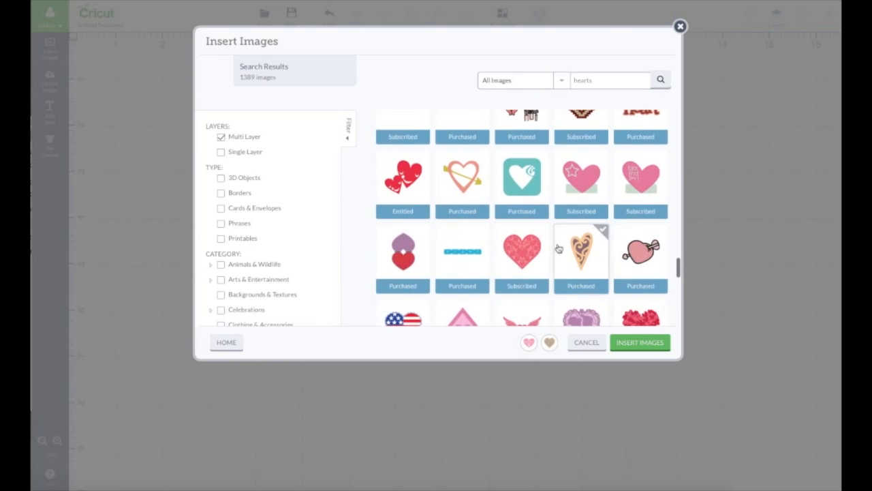
{"action": "mouse_move", "coordinate": [522, 264]}
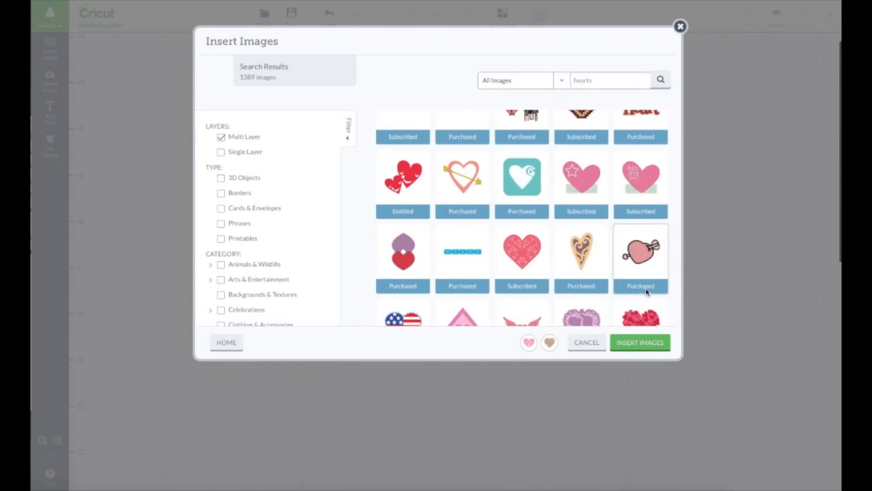
{"action": "scroll", "coordinate": [646, 291], "scroll_direction": "down", "scroll_amount": 3}
{"action": "left_click", "coordinate": [641, 254]}
{"action": "mouse_move", "coordinate": [640, 254]}
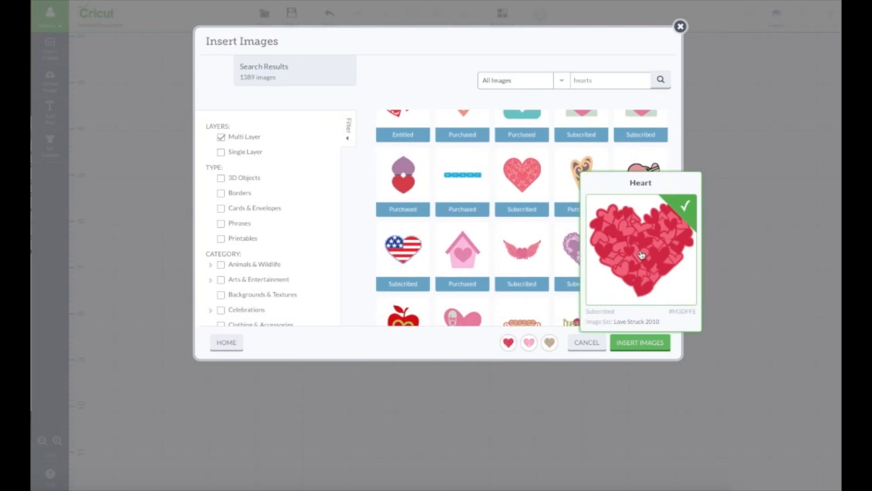
Step: Add the Couple Heart from the Cake Seasonal Sampler set to the selected images
{"action": "scroll", "coordinate": [559, 258], "scroll_direction": "down", "scroll_amount": 5}
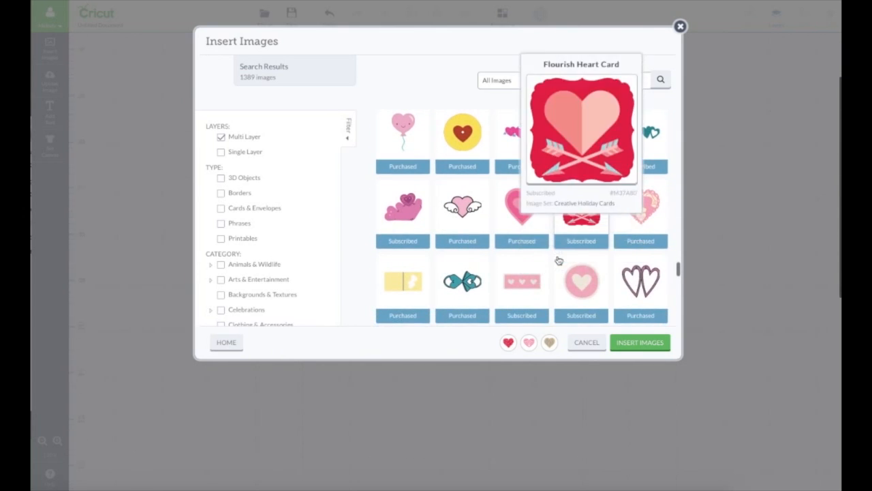
{"action": "left_click", "coordinate": [641, 214]}
{"action": "mouse_move", "coordinate": [644, 215]}
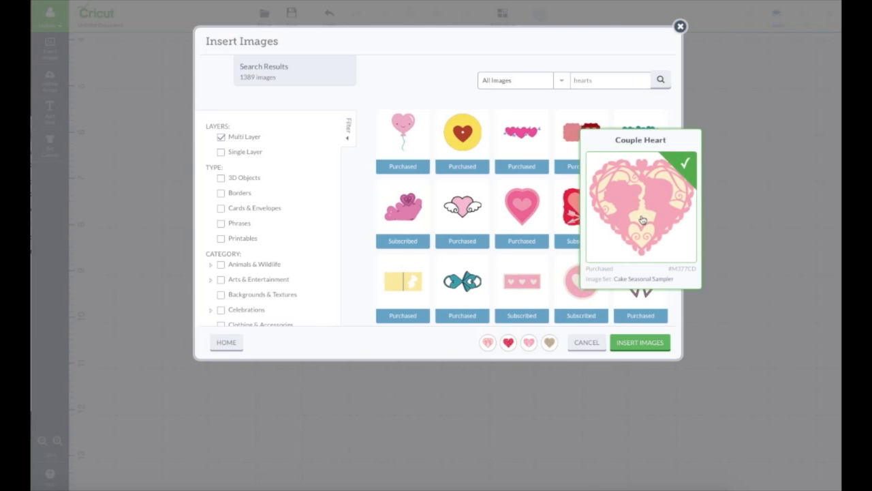
Step: Add the red Heart Doily with the large pink centre heart from the Martha Stewart set to the selection
{"action": "scroll", "coordinate": [425, 243], "scroll_direction": "down", "scroll_amount": 5}
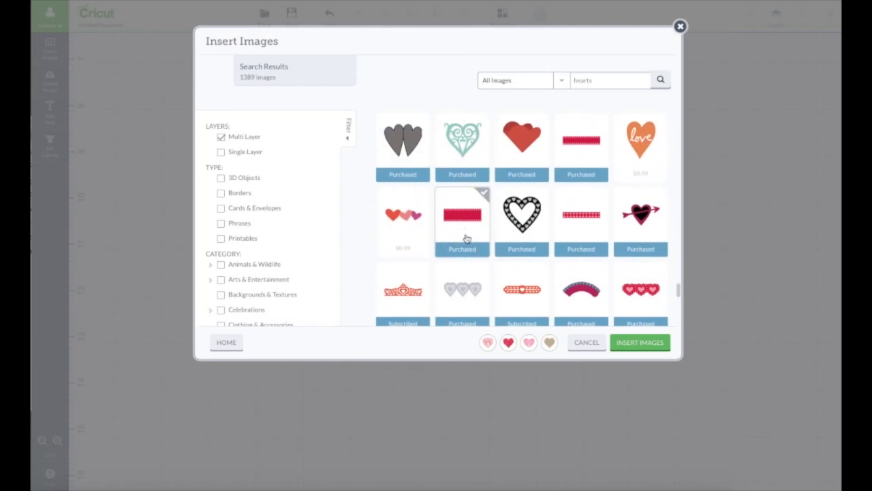
{"action": "mouse_move", "coordinate": [405, 256]}
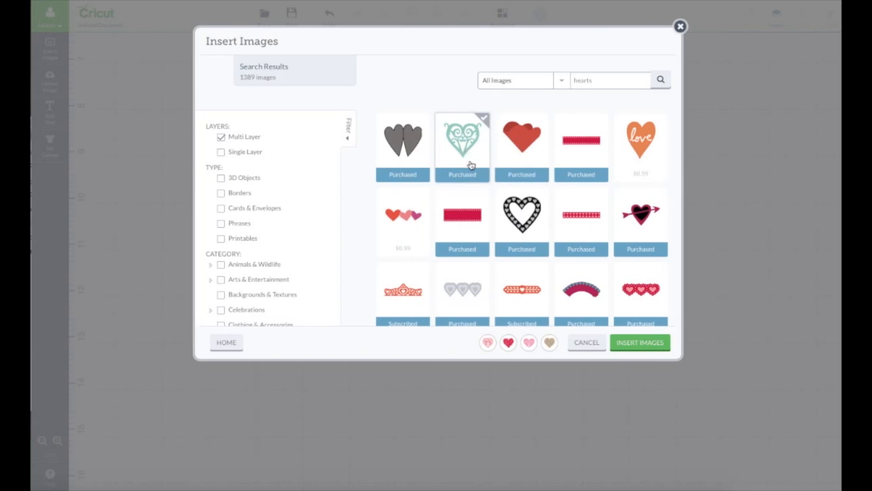
{"action": "mouse_move", "coordinate": [524, 178]}
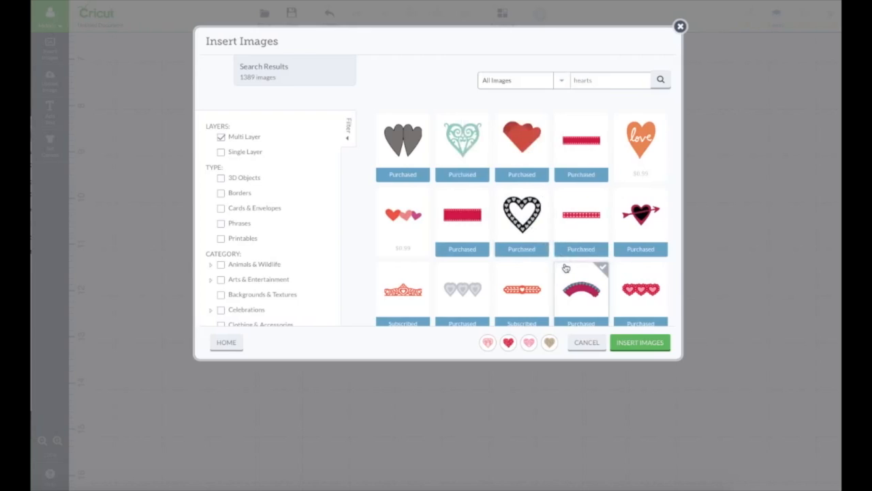
{"action": "scroll", "coordinate": [565, 267], "scroll_direction": "down", "scroll_amount": 2}
{"action": "scroll", "coordinate": [565, 267], "scroll_direction": "down", "scroll_amount": 2}
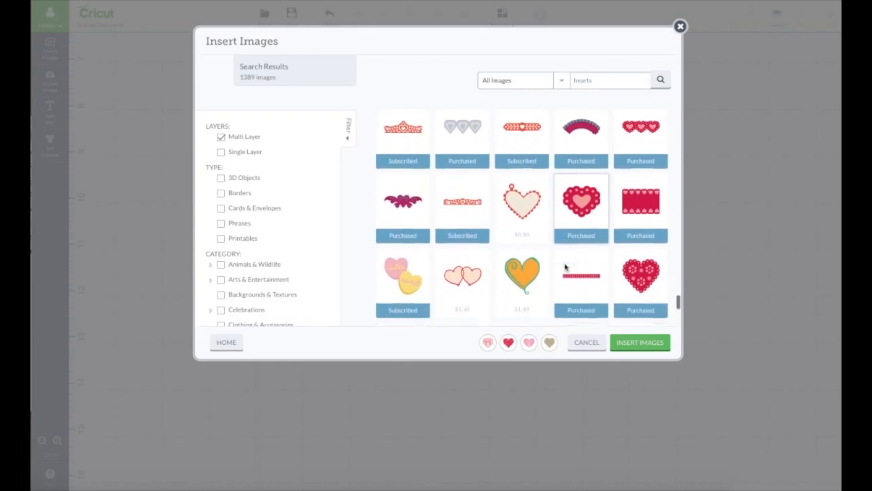
{"action": "left_click", "coordinate": [582, 218]}
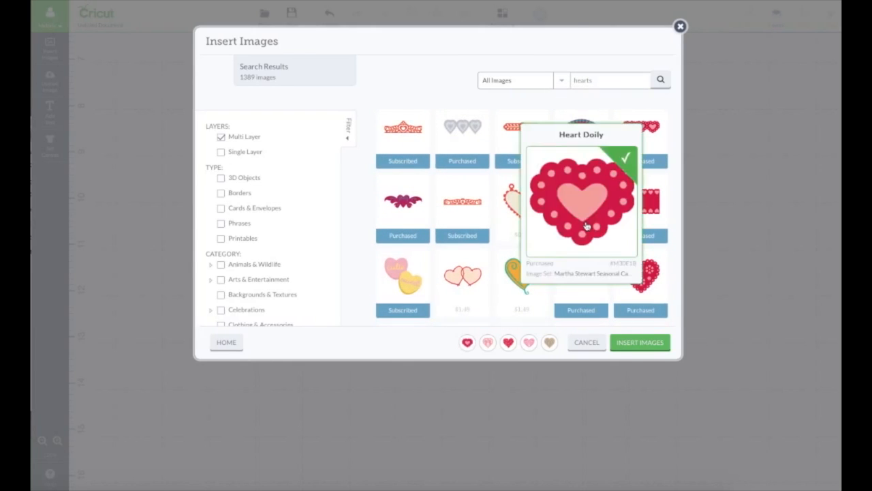
Step: Add two more red lace doily hearts with patterned cutouts to the selected images
{"action": "left_click", "coordinate": [654, 272]}
{"action": "scroll", "coordinate": [521, 274], "scroll_direction": "down", "scroll_amount": 2}
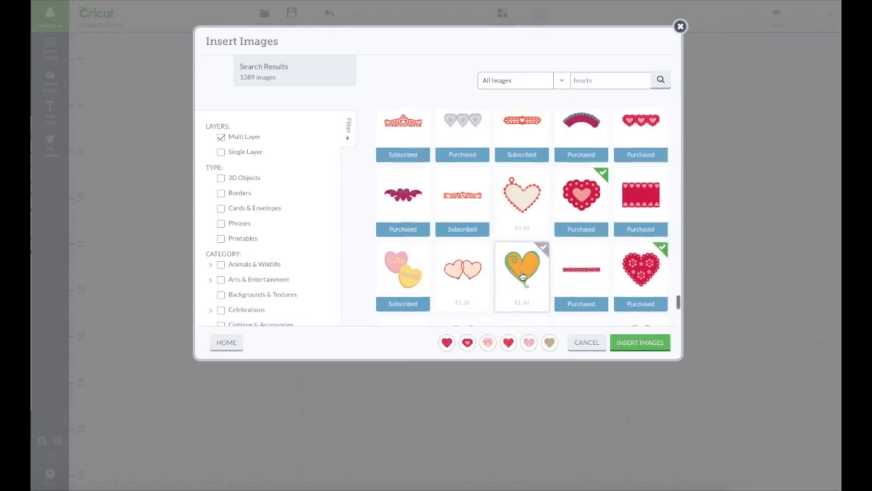
{"action": "left_click", "coordinate": [428, 261]}
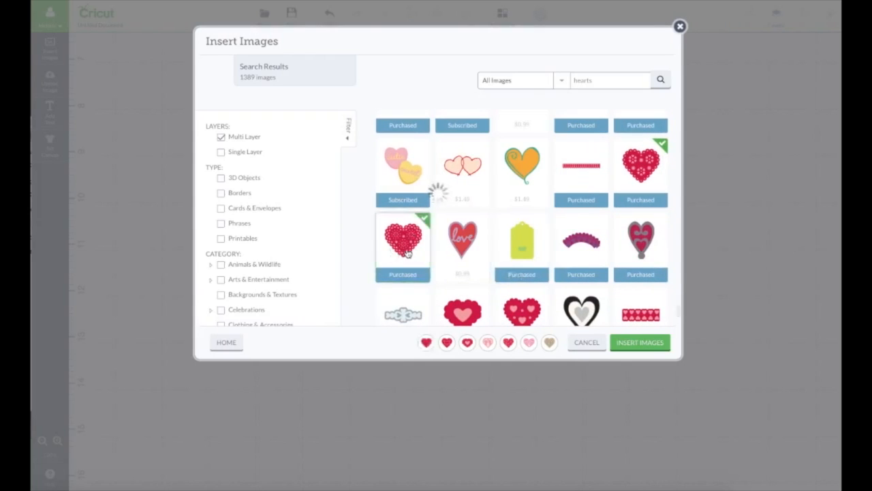
{"action": "scroll", "coordinate": [538, 266], "scroll_direction": "down", "scroll_amount": 4}
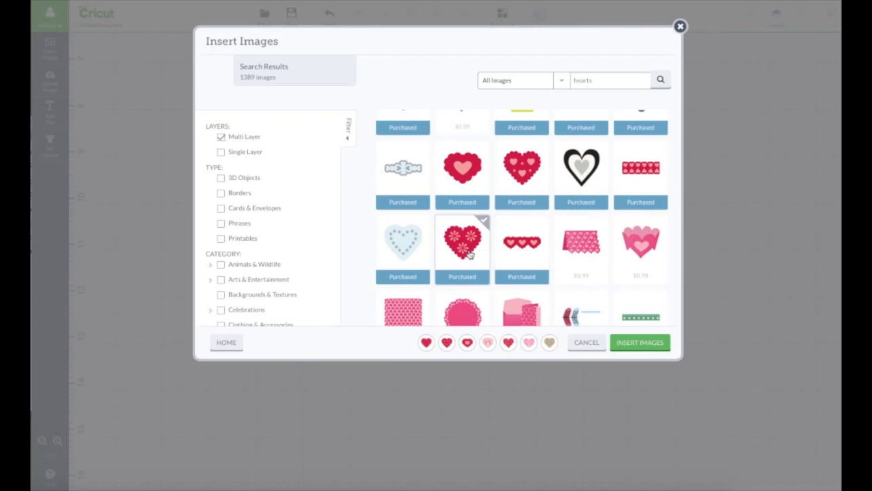
{"action": "scroll", "coordinate": [470, 262], "scroll_direction": "down", "scroll_amount": 2}
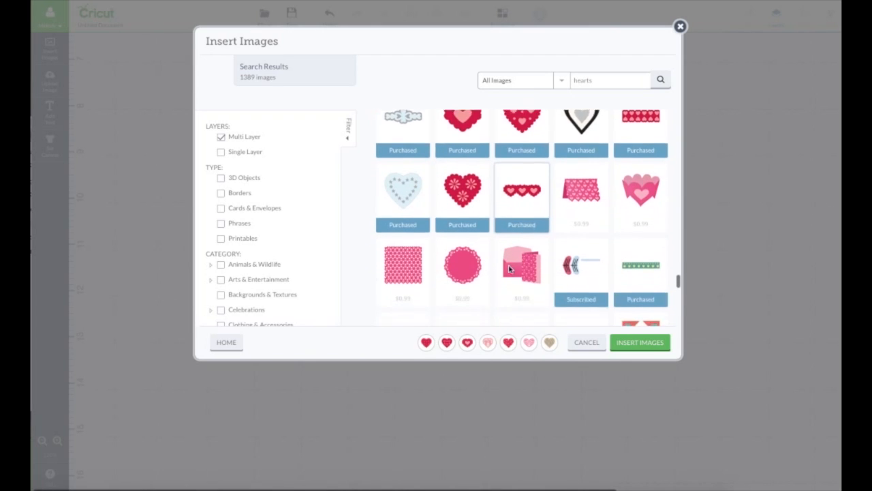
{"action": "left_click", "coordinate": [460, 263]}
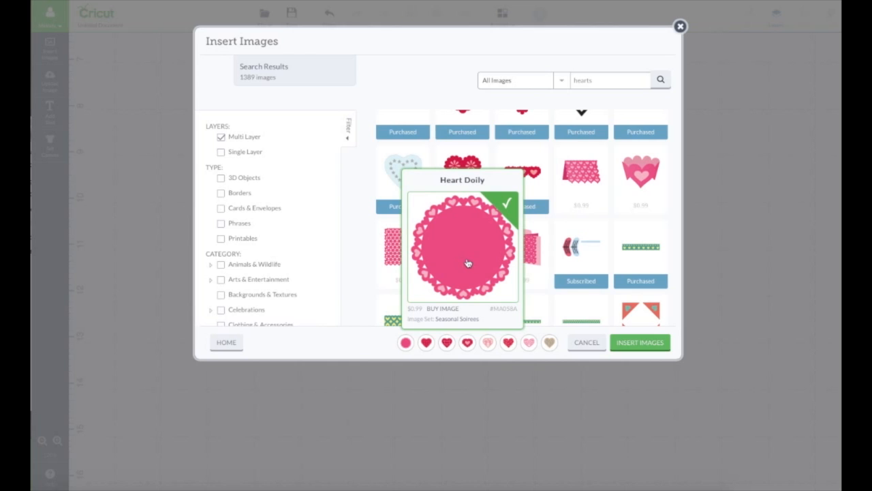
{"action": "left_click", "coordinate": [467, 263]}
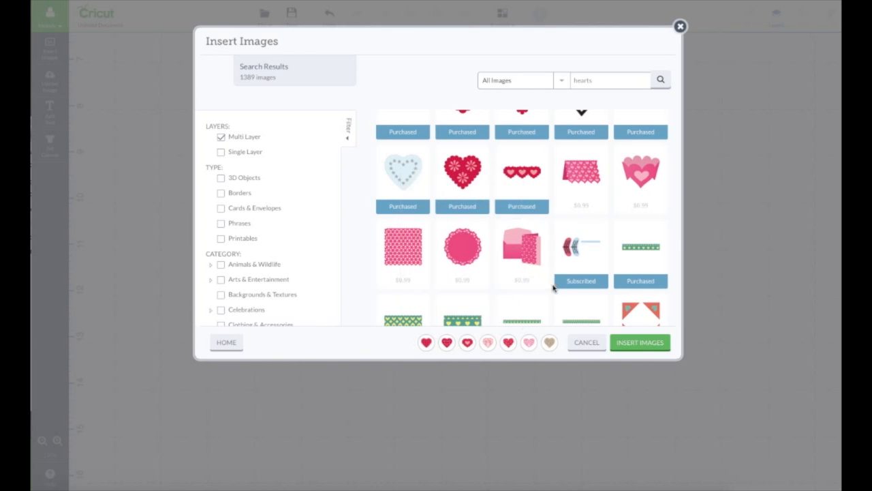
{"action": "scroll", "coordinate": [543, 287], "scroll_direction": "down", "scroll_amount": 5}
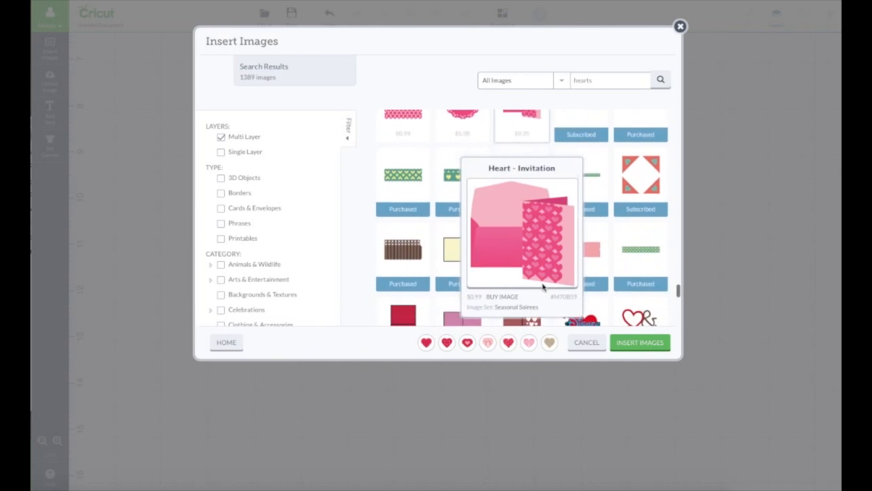
{"action": "scroll", "coordinate": [576, 288], "scroll_direction": "down", "scroll_amount": 1}
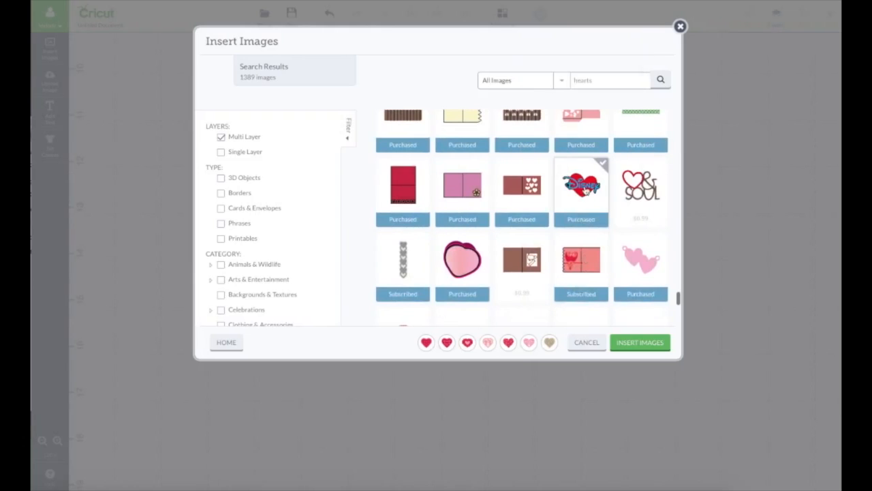
{"action": "mouse_move", "coordinate": [585, 193]}
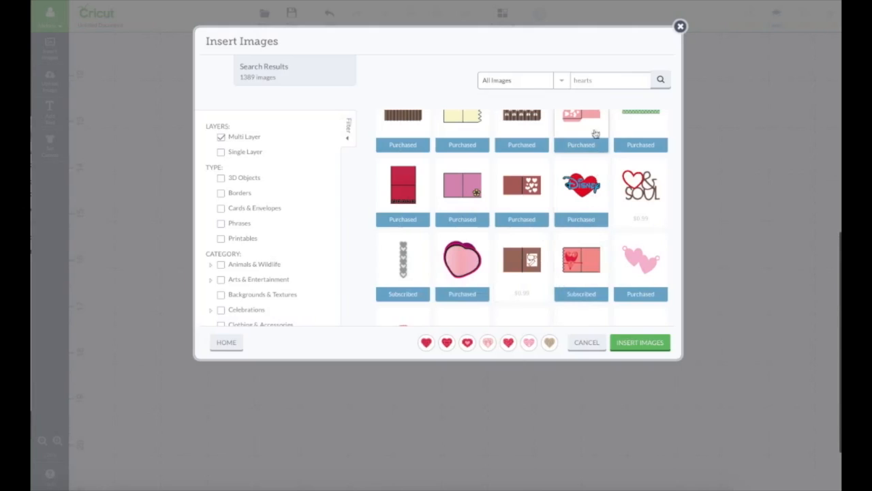
Step: Clear the Multi Layer filter and search My Image Sets for "craft"
{"action": "left_click", "coordinate": [221, 138]}
{"action": "left_click", "coordinate": [561, 81]}
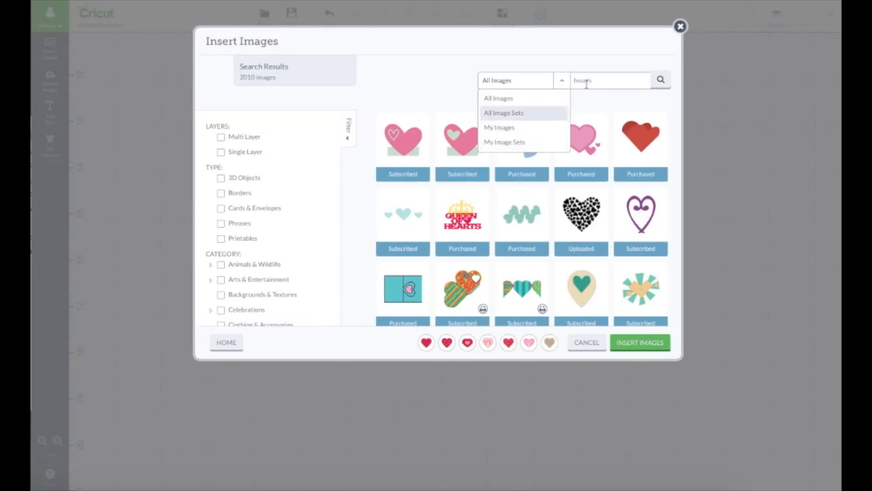
{"action": "left_click", "coordinate": [511, 142]}
{"action": "left_click_drag", "start_coordinate": [597, 79], "coordinate": [559, 80]}
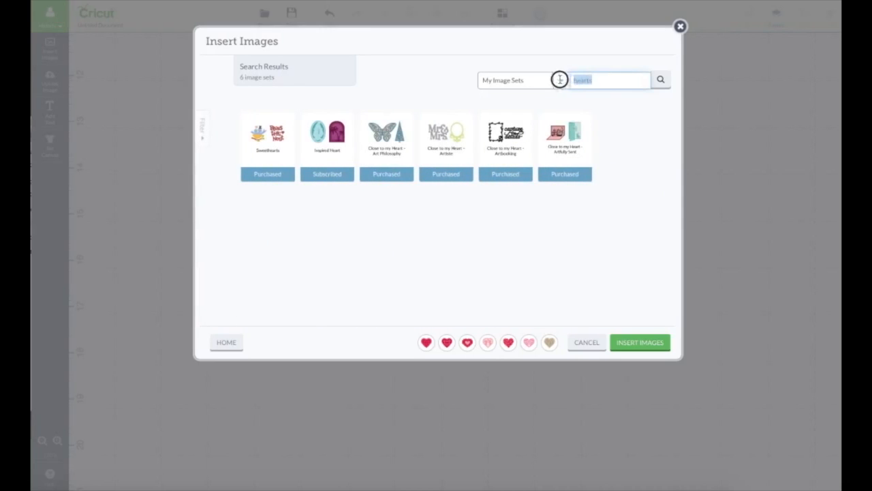
{"action": "type", "text": "l"}
{"action": "type", "text": "raf"}
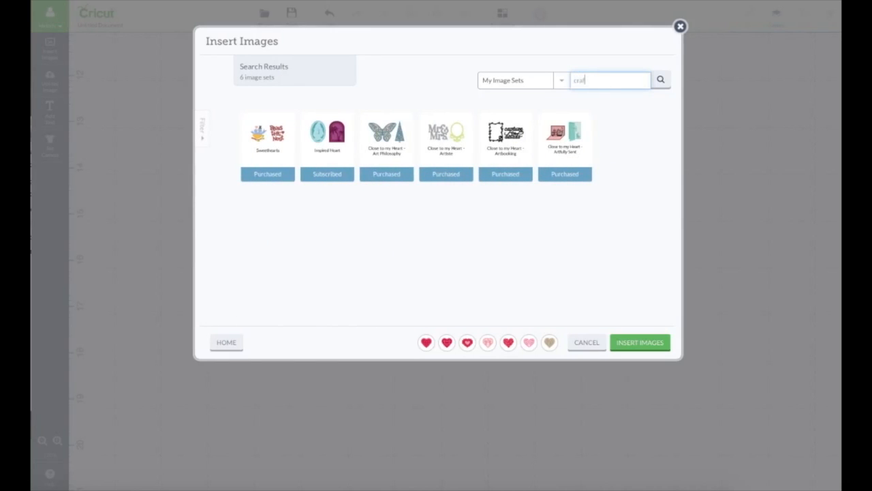
{"action": "type", "text": "t"}
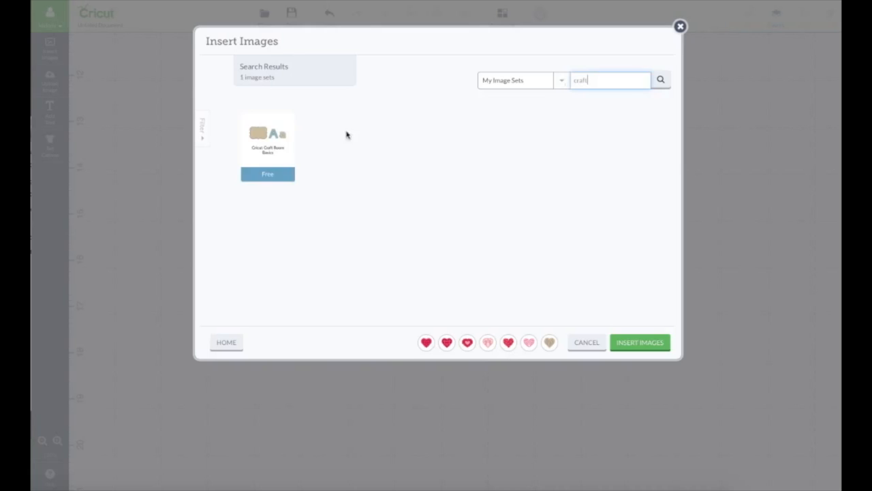
Step: Open the Cricut Craft Room Basics set and add the tan Note Card rectangle beside the pumpkin to the selection
{"action": "left_click", "coordinate": [259, 157]}
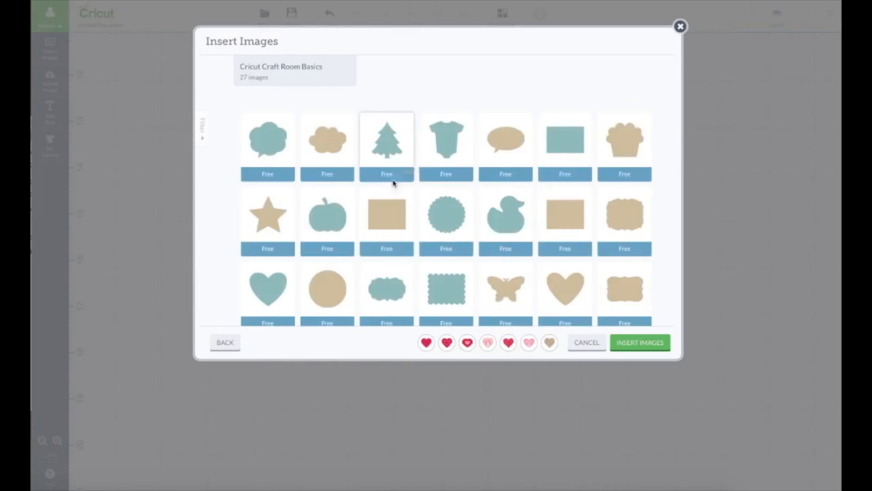
{"action": "left_click", "coordinate": [390, 219]}
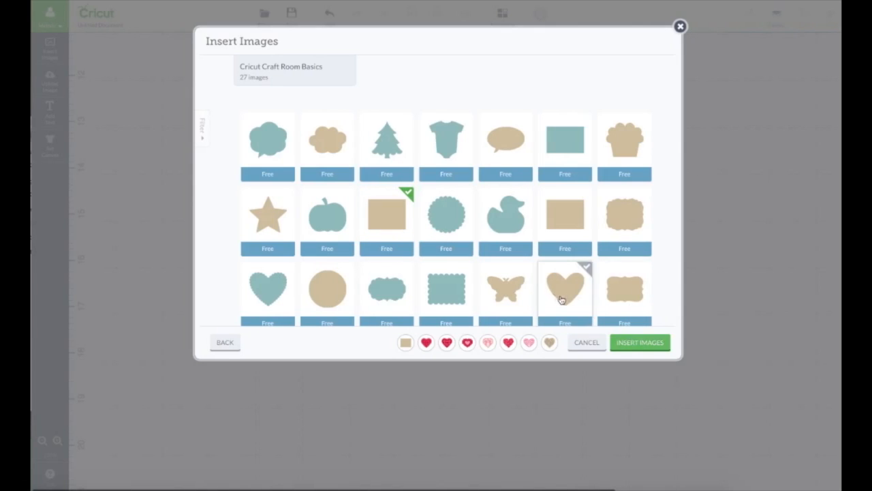
Step: Leave the image set and search All Images for "score"
{"action": "left_click", "coordinate": [224, 343]}
{"action": "left_click", "coordinate": [563, 80]}
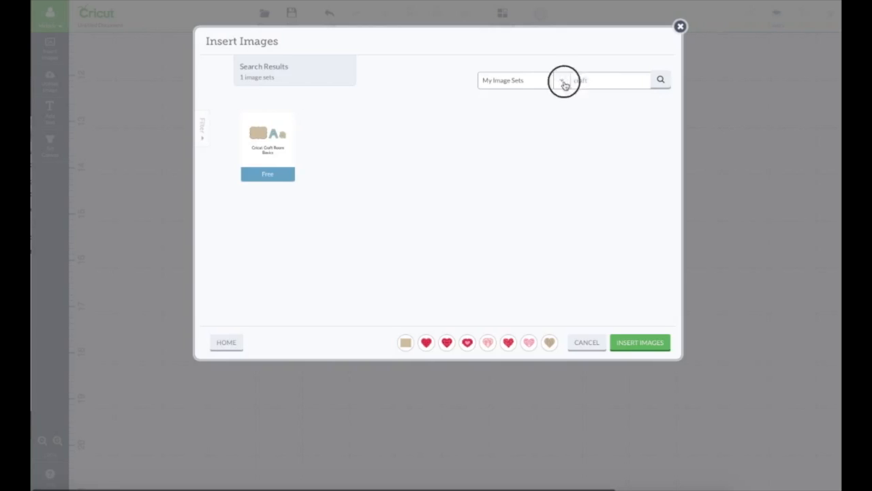
{"action": "left_click", "coordinate": [522, 96]}
{"action": "double_click", "coordinate": [601, 84]}
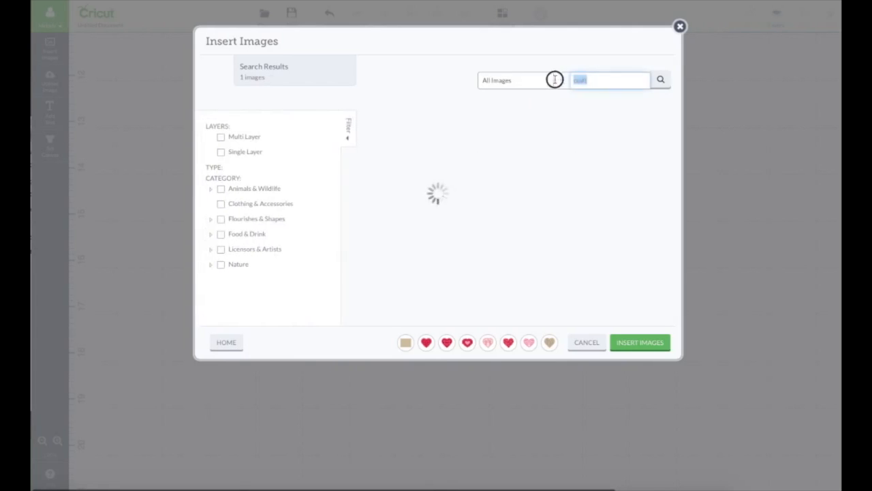
{"action": "type", "text": "sco"}
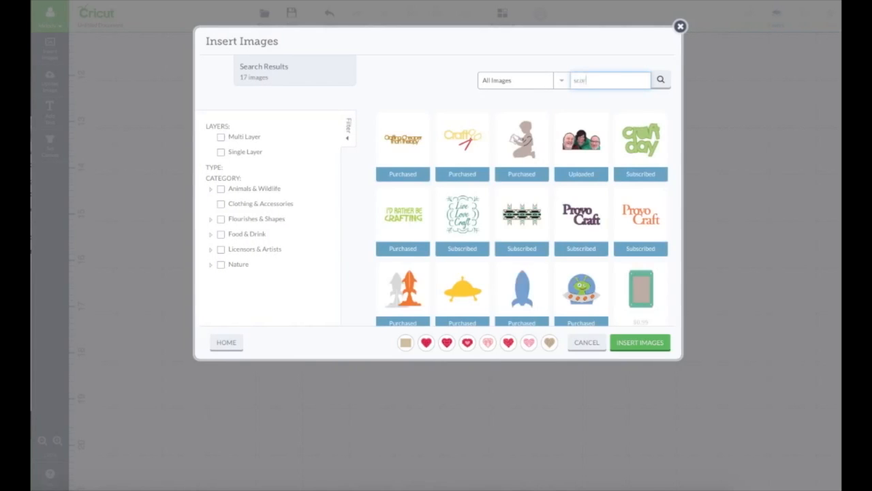
{"action": "type", "text": "re"}
{"action": "key", "text": "Return"}
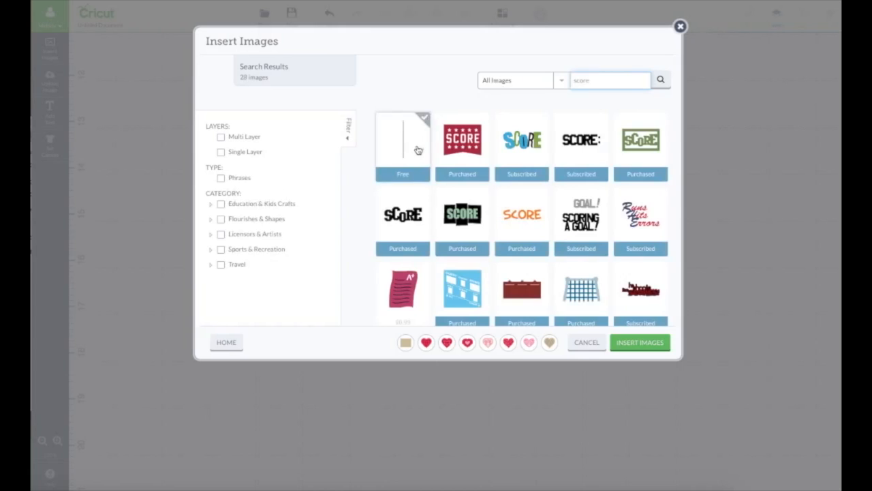
Step: Add the free Score Line to the selected images and insert the whole selection onto the canvas
{"action": "left_click", "coordinate": [419, 150]}
{"action": "left_click", "coordinate": [644, 344]}
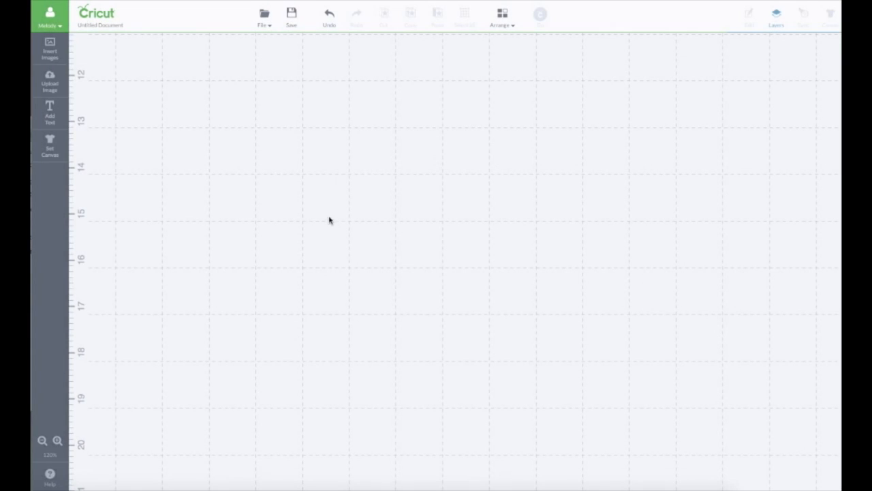
Step: Move the tan note card and the score line off the image stack to the upper-left area of the canvas
{"action": "scroll", "coordinate": [302, 188], "scroll_direction": "up", "scroll_amount": 8}
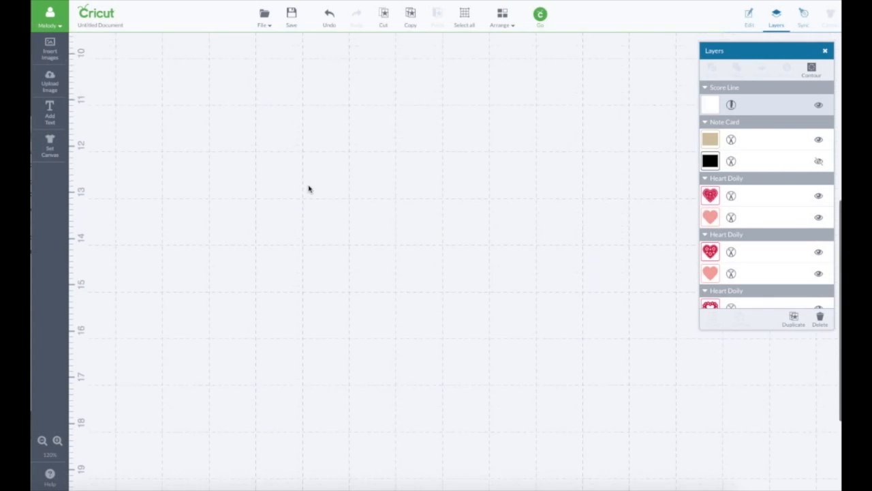
{"action": "scroll", "coordinate": [317, 225], "scroll_direction": "down", "scroll_amount": 1}
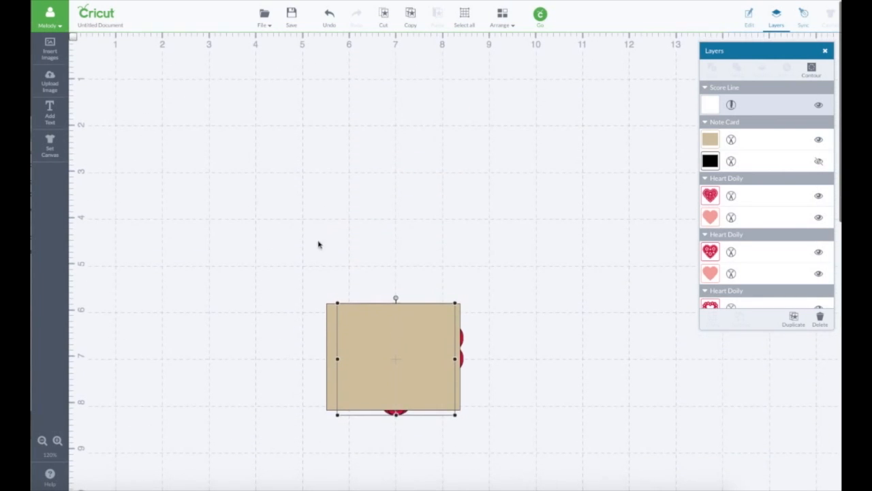
{"action": "left_click_drag", "start_coordinate": [388, 339], "coordinate": [230, 120]}
Step: Pull the stacked hearts apart and spread them over the right side of the canvas, clear of the note card
{"action": "left_click_drag", "start_coordinate": [402, 366], "coordinate": [624, 411]}
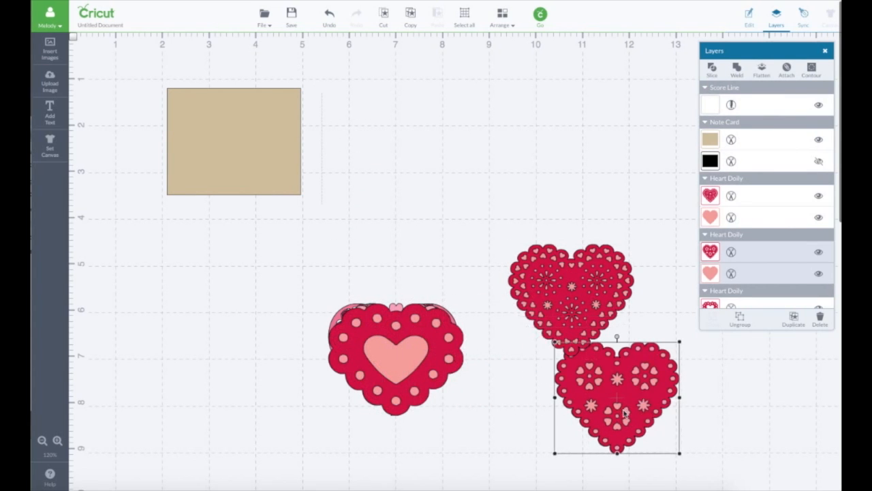
{"action": "left_click_drag", "start_coordinate": [534, 297], "coordinate": [633, 361]}
{"action": "left_click_drag", "start_coordinate": [419, 363], "coordinate": [630, 332]}
{"action": "left_click_drag", "start_coordinate": [440, 352], "coordinate": [630, 332]}
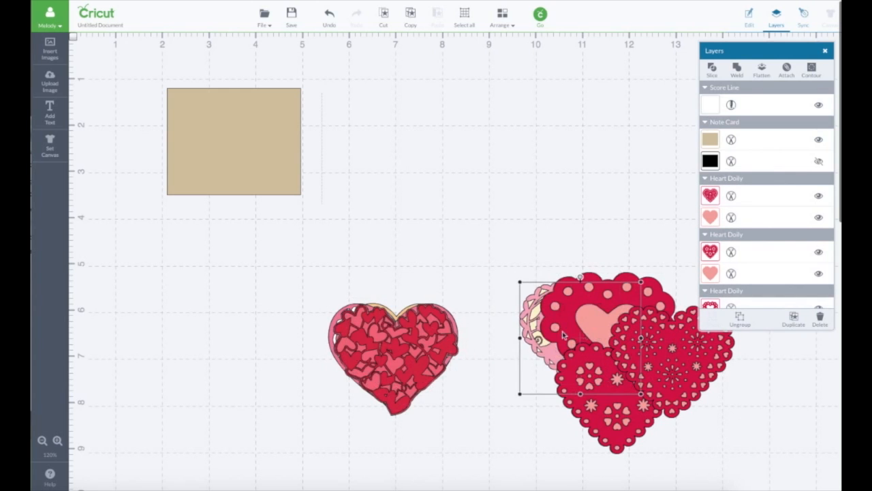
{"action": "left_click_drag", "start_coordinate": [384, 339], "coordinate": [452, 271]}
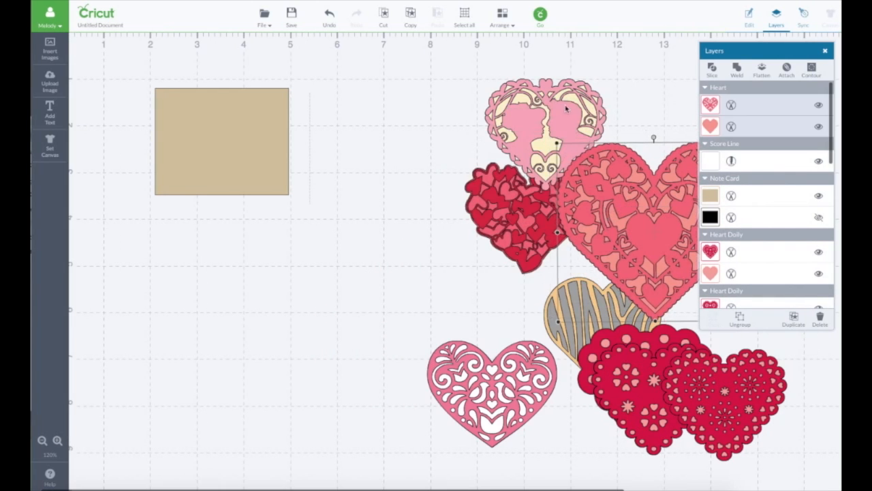
Step: Place the pink couple heart near the note card and shift the other hearts further right, out of the way
{"action": "left_click_drag", "start_coordinate": [547, 113], "coordinate": [401, 178]}
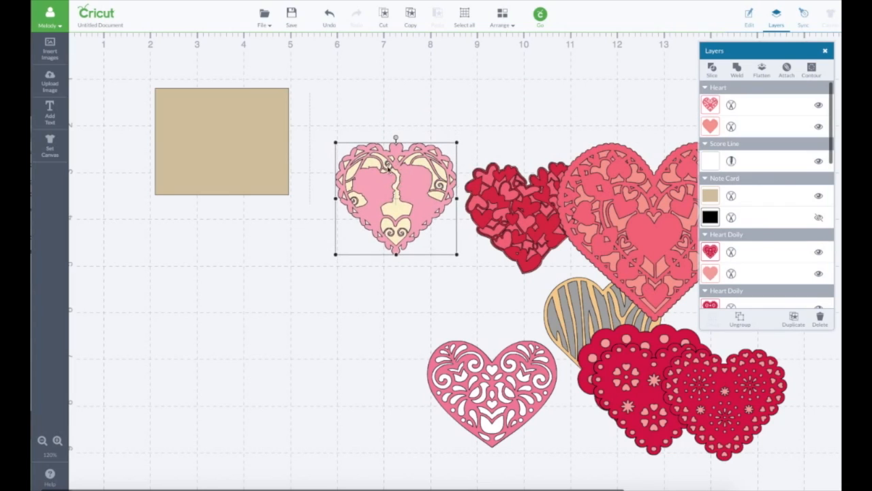
{"action": "left_click_drag", "start_coordinate": [522, 196], "coordinate": [607, 89]}
{"action": "left_click_drag", "start_coordinate": [597, 210], "coordinate": [633, 204]}
{"action": "left_click_drag", "start_coordinate": [529, 394], "coordinate": [655, 325]}
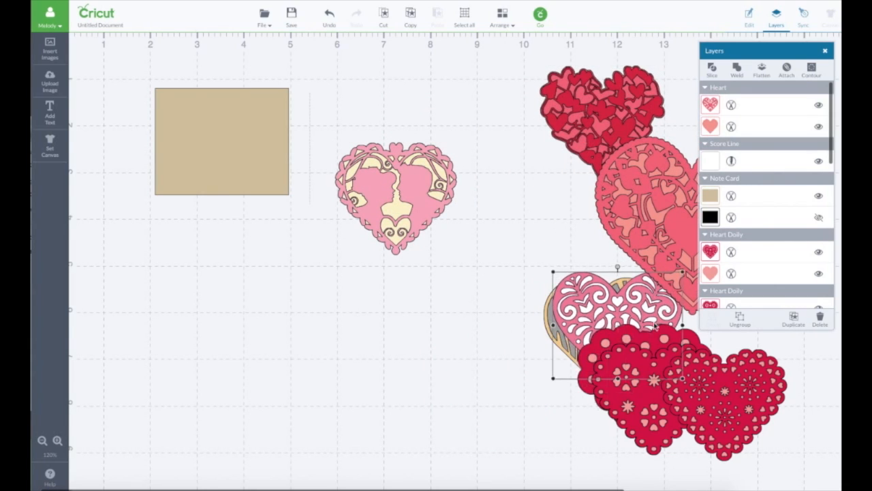
{"action": "left_click_drag", "start_coordinate": [634, 383], "coordinate": [669, 372]}
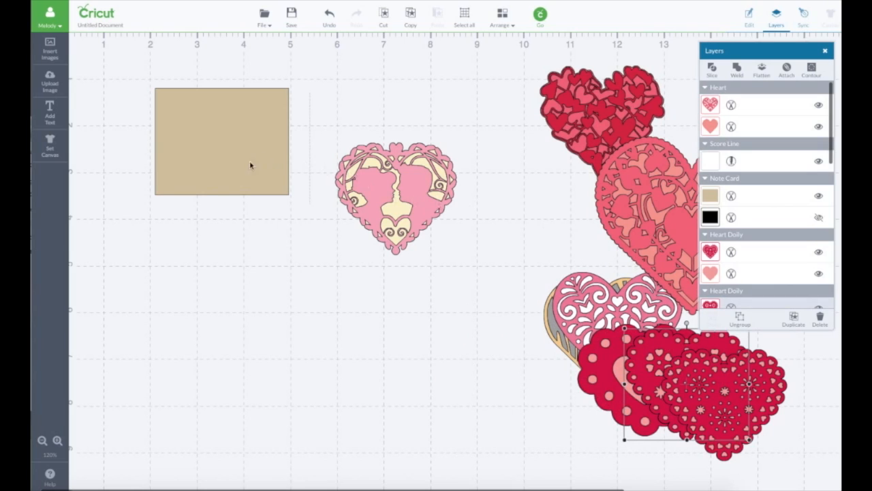
Step: Move the note card to about X 1.22 in, Y 0.83 in and set its width to 11 in
{"action": "left_click", "coordinate": [210, 135]}
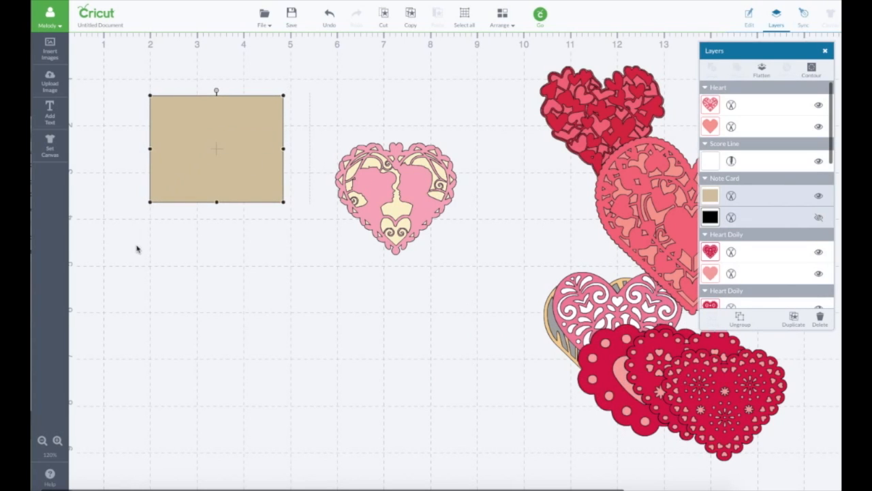
{"action": "left_click_drag", "start_coordinate": [233, 153], "coordinate": [198, 131]}
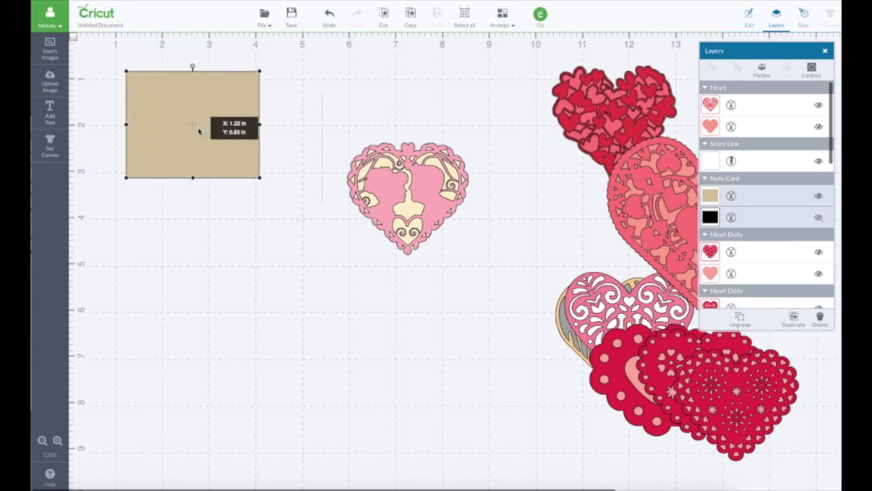
{"action": "left_click", "coordinate": [749, 17]}
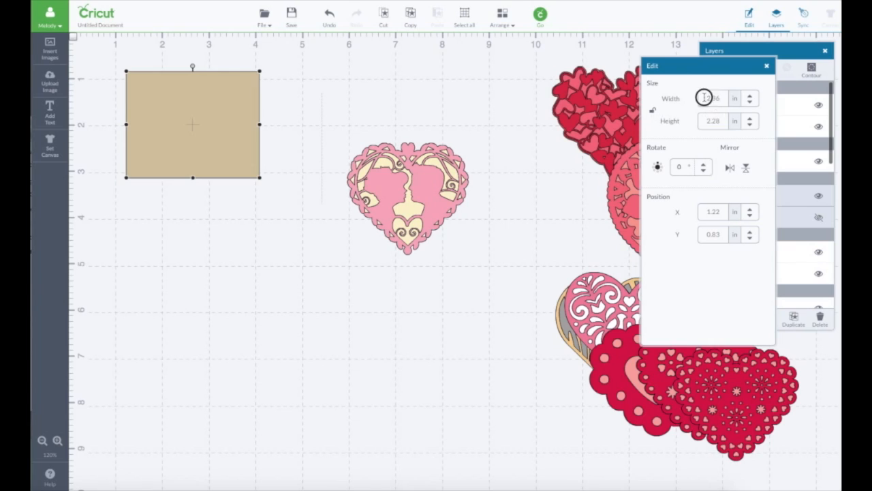
{"action": "left_click_drag", "start_coordinate": [702, 97], "coordinate": [734, 97]}
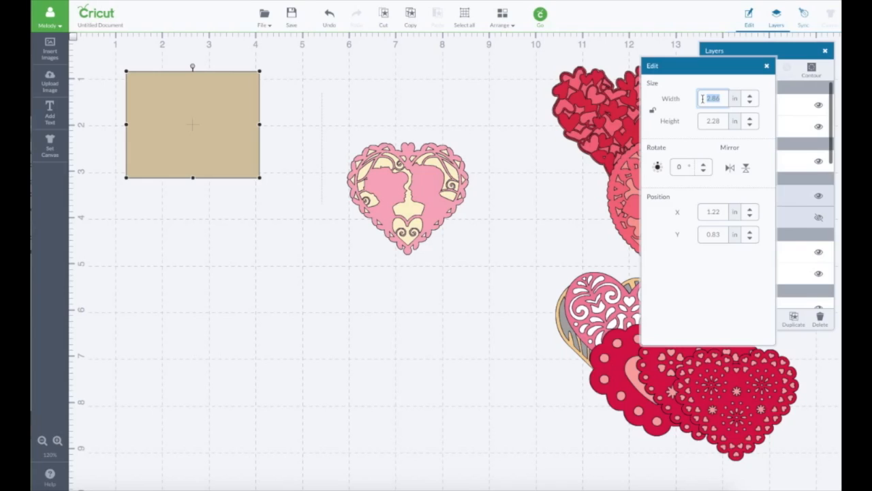
{"action": "type", "text": "11."}
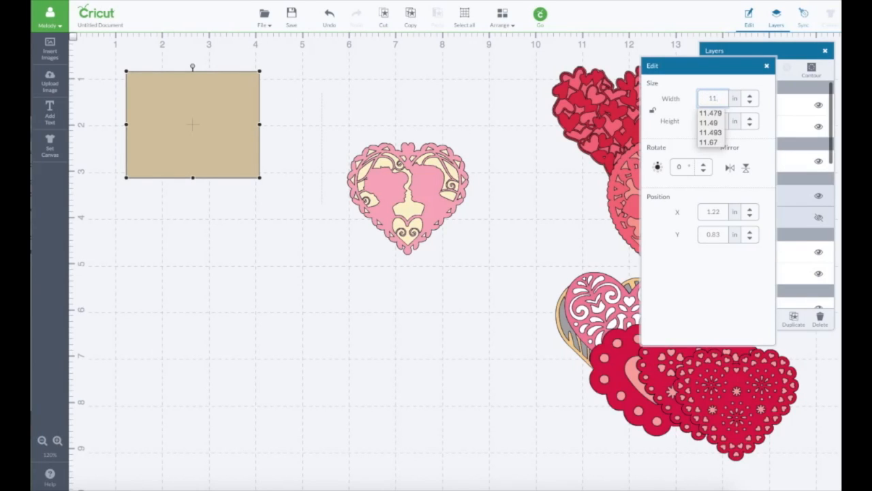
{"action": "key", "text": "BackSpace"}
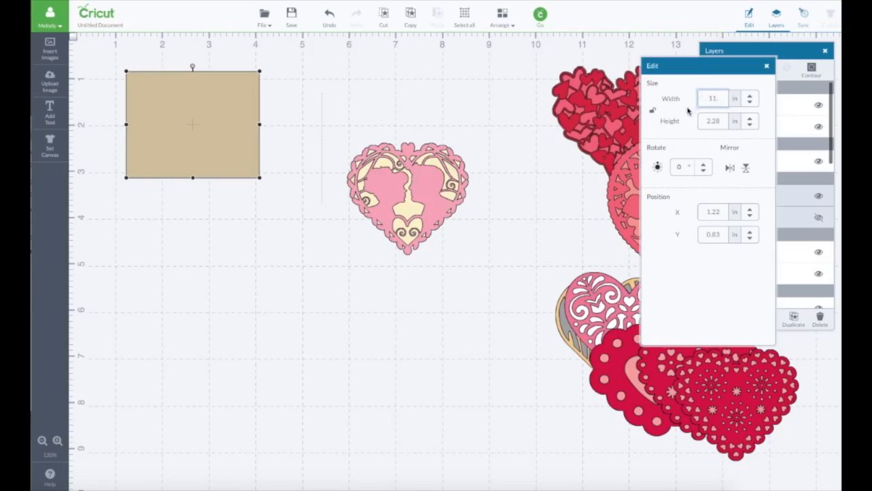
{"action": "left_click", "coordinate": [708, 121]}
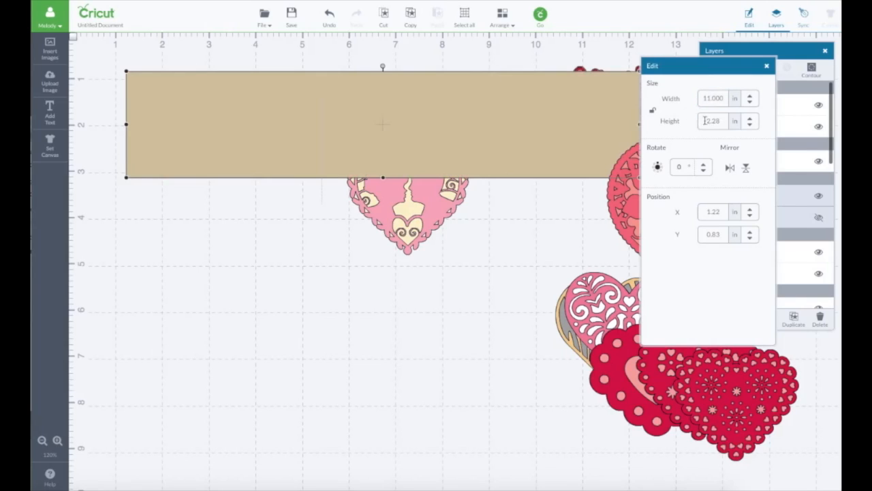
Step: Set the note card's height to 4.25 in
{"action": "left_click_drag", "start_coordinate": [705, 121], "coordinate": [724, 119]}
{"action": "type", "text": "4"}
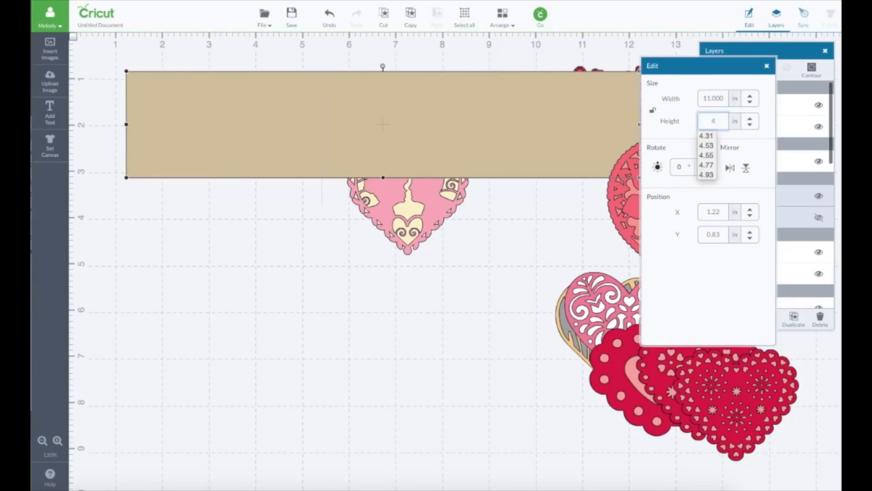
{"action": "type", "text": ".25"}
{"action": "key", "text": "Return"}
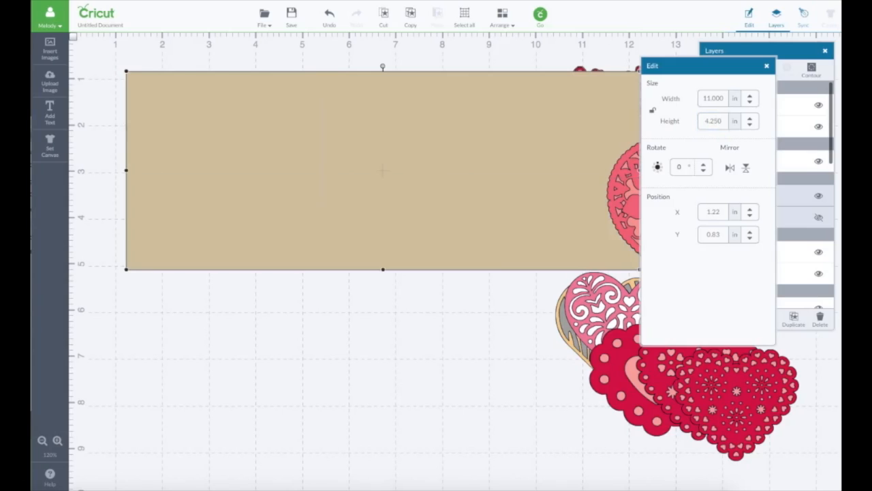
Step: Move the note card to the canvas's upper-left corner and recolor its visible tan layer white
{"action": "left_click_drag", "start_coordinate": [522, 109], "coordinate": [493, 101]}
{"action": "left_click", "coordinate": [747, 49]}
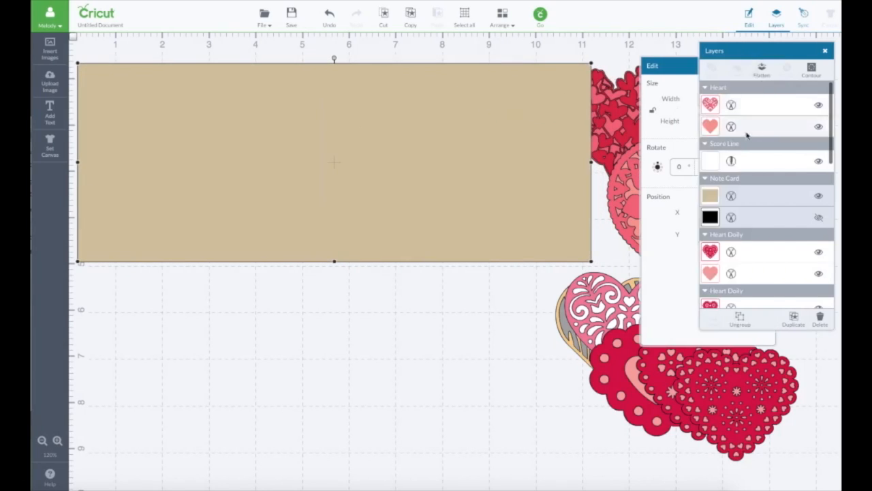
{"action": "left_click", "coordinate": [711, 197]}
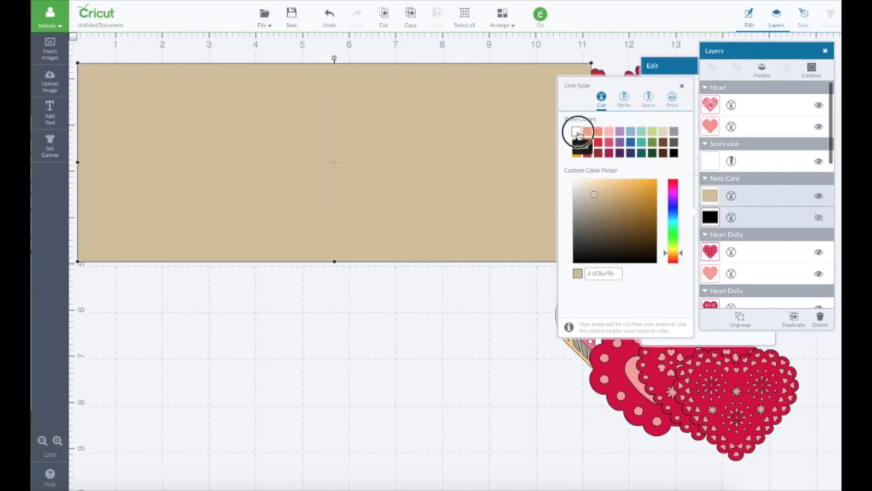
{"action": "left_click", "coordinate": [576, 131]}
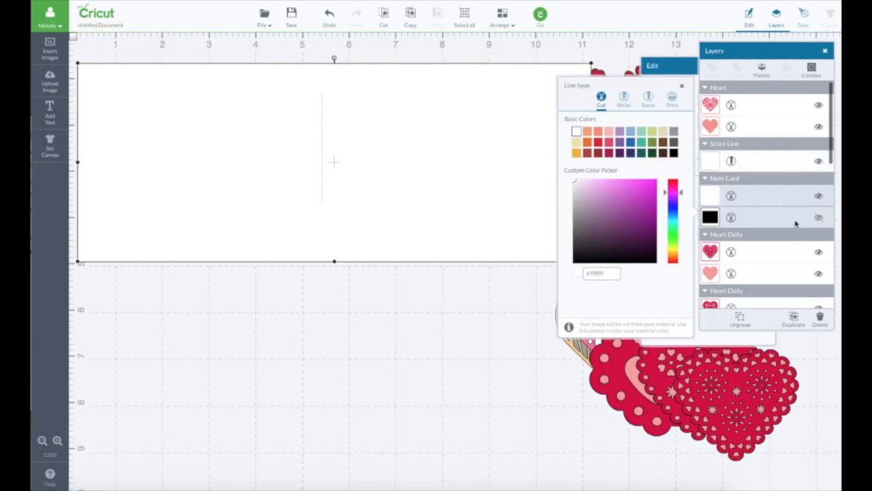
Step: Ungroup the note card to move it down off the score line, and stretch the score line to about 5.62 in tall
{"action": "left_click", "coordinate": [741, 318]}
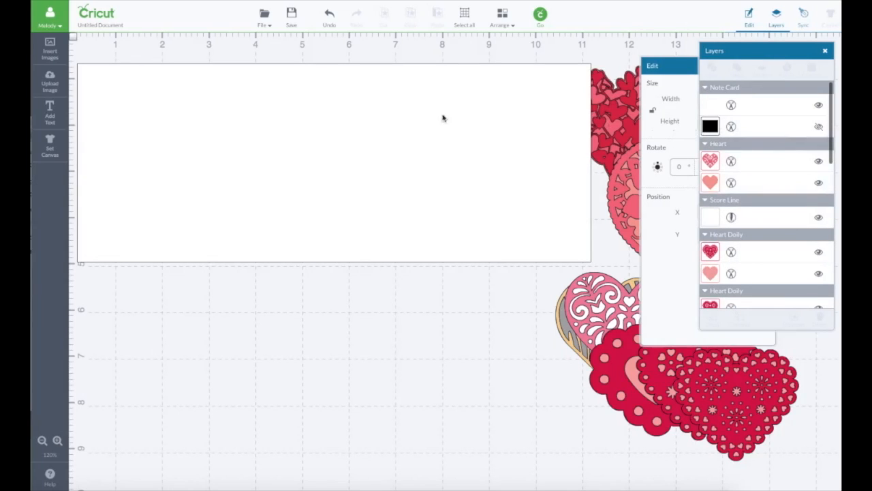
{"action": "left_click_drag", "start_coordinate": [431, 117], "coordinate": [438, 296]}
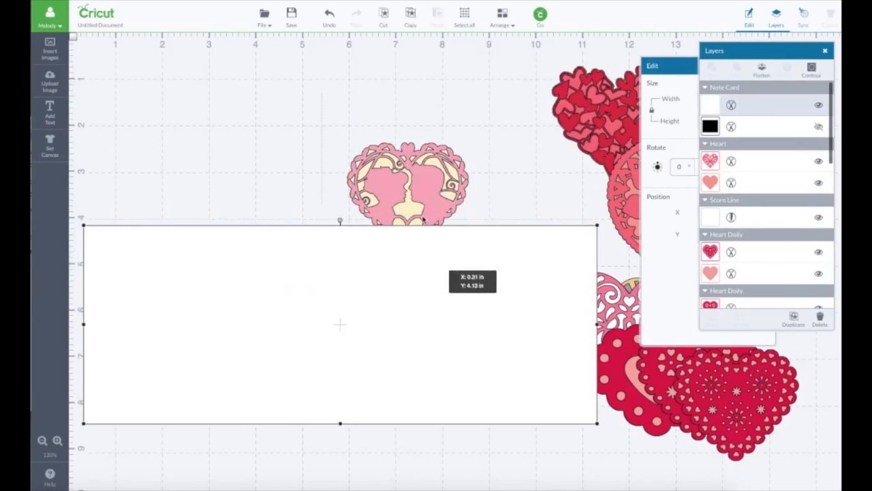
{"action": "left_click", "coordinate": [324, 151]}
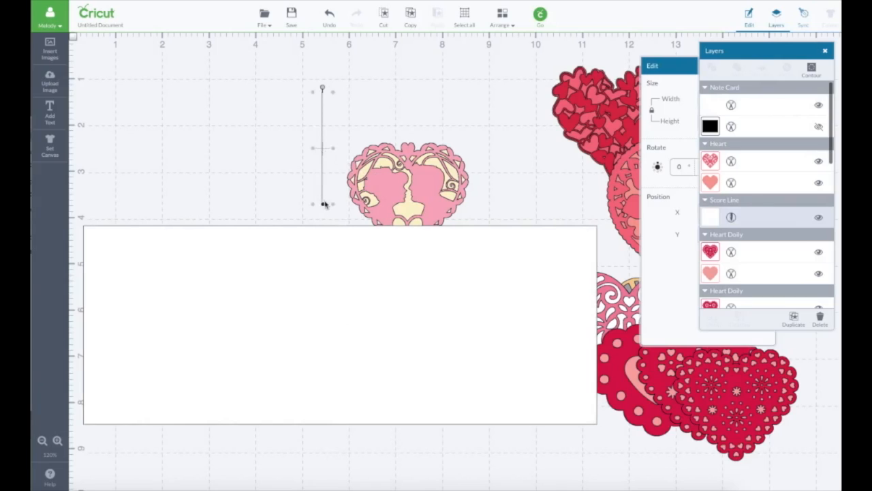
{"action": "left_click_drag", "start_coordinate": [325, 205], "coordinate": [310, 352]}
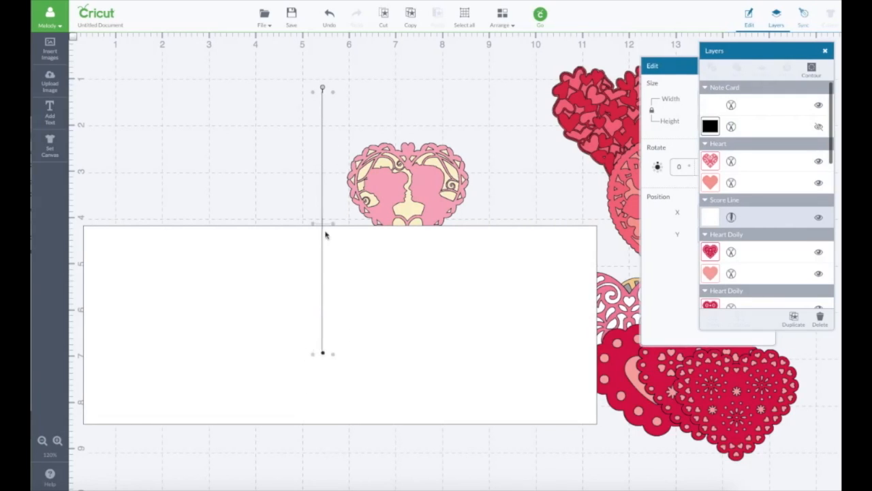
Step: Move the note card back up over the score line and bring the score line to the front
{"action": "left_click_drag", "start_coordinate": [423, 315], "coordinate": [432, 191]}
{"action": "left_click", "coordinate": [321, 101]}
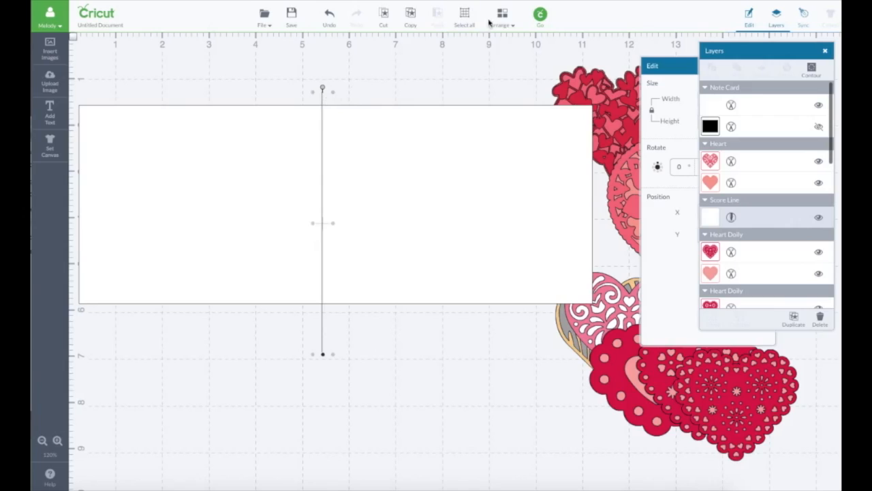
{"action": "left_click", "coordinate": [502, 16]}
{"action": "left_click", "coordinate": [530, 50]}
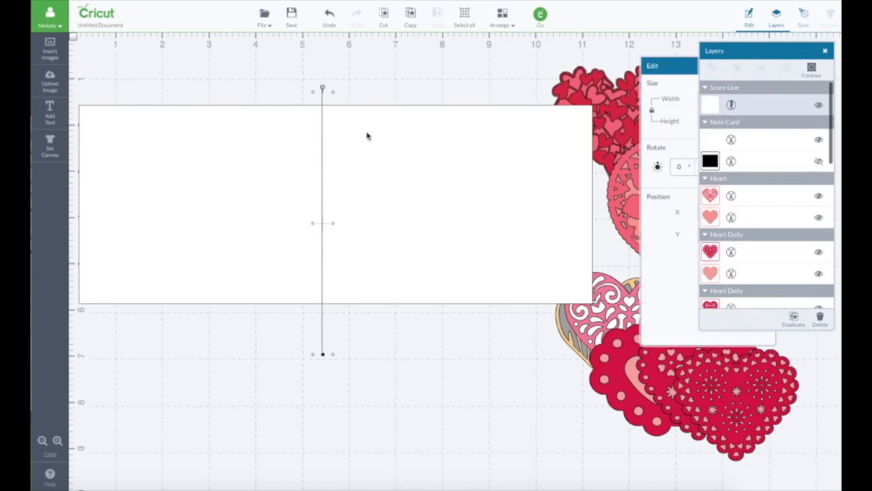
{"action": "left_click", "coordinate": [516, 27]}
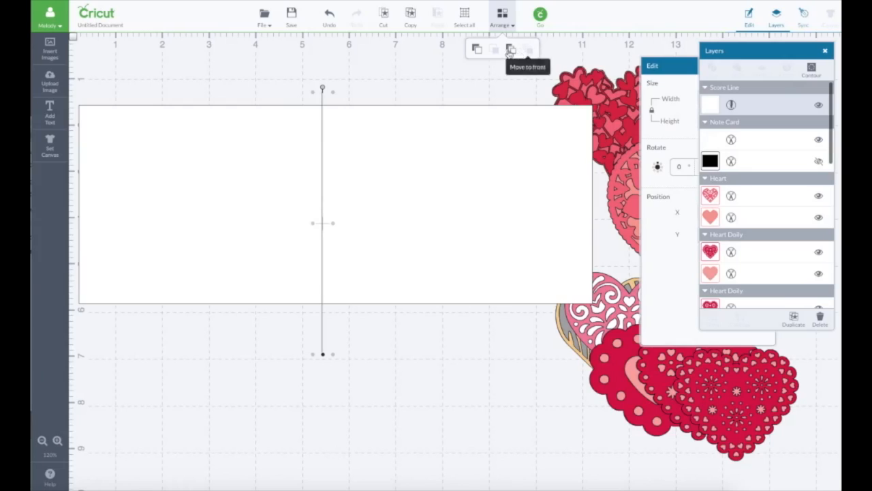
{"action": "left_click", "coordinate": [372, 77]}
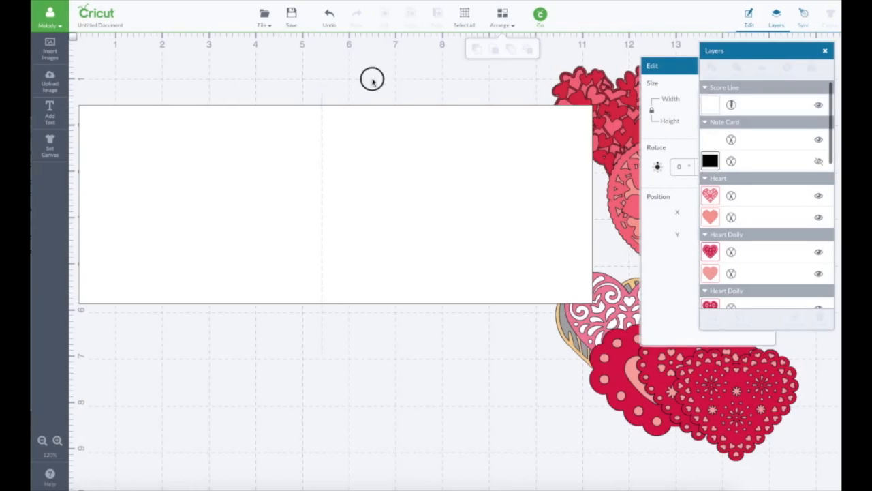
Step: Position the note card at about X 1 in, Y 1.03 in and center the score line across it at X 6.5 in
{"action": "left_click", "coordinate": [413, 182]}
{"action": "left_click_drag", "start_coordinate": [413, 182], "coordinate": [449, 158]}
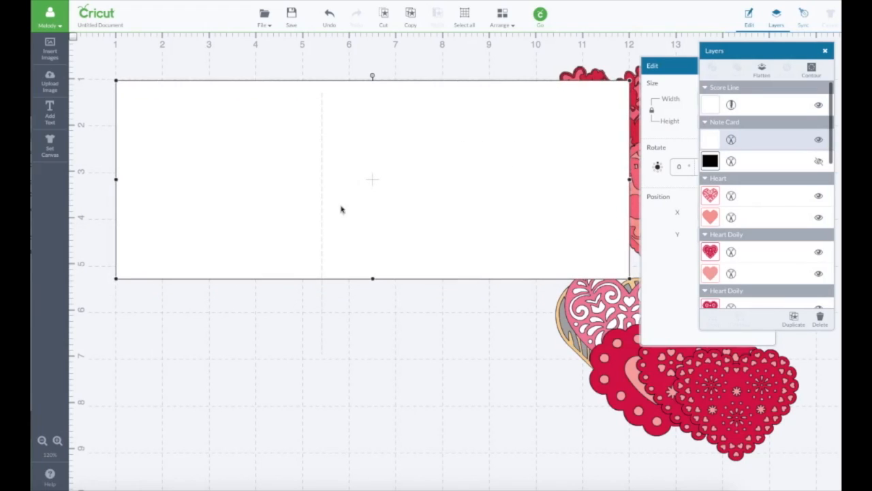
{"action": "left_click_drag", "start_coordinate": [322, 341], "coordinate": [374, 312]}
{"action": "left_click", "coordinate": [677, 298]}
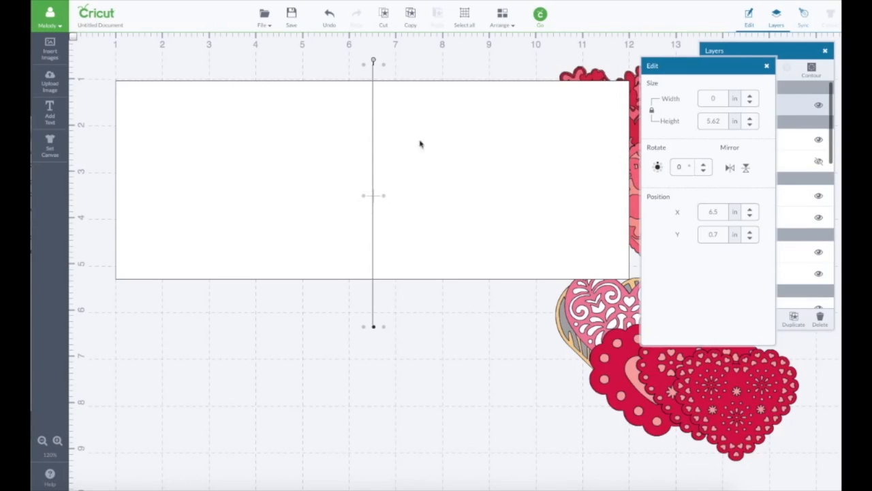
Step: Duplicate the white note card, place the copy directly below the original, and shift the coral heart clear of the cards
{"action": "left_click", "coordinate": [440, 180]}
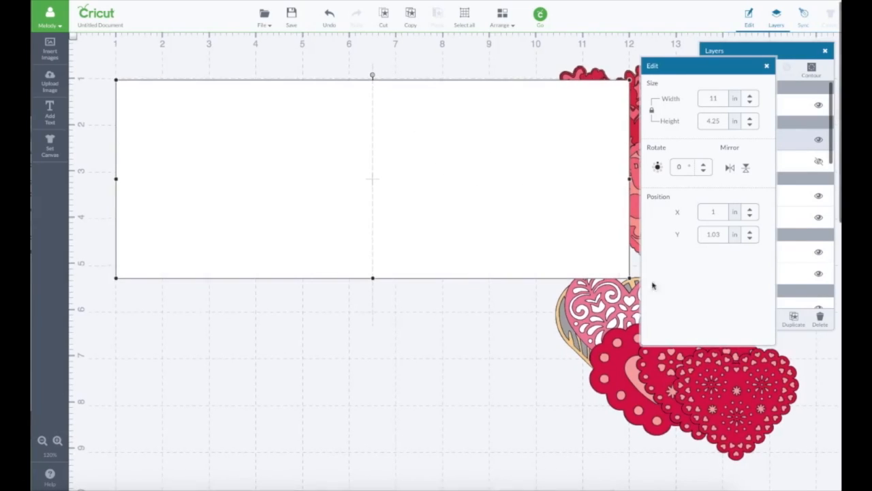
{"action": "left_click", "coordinate": [799, 319]}
{"action": "left_click", "coordinate": [798, 319]}
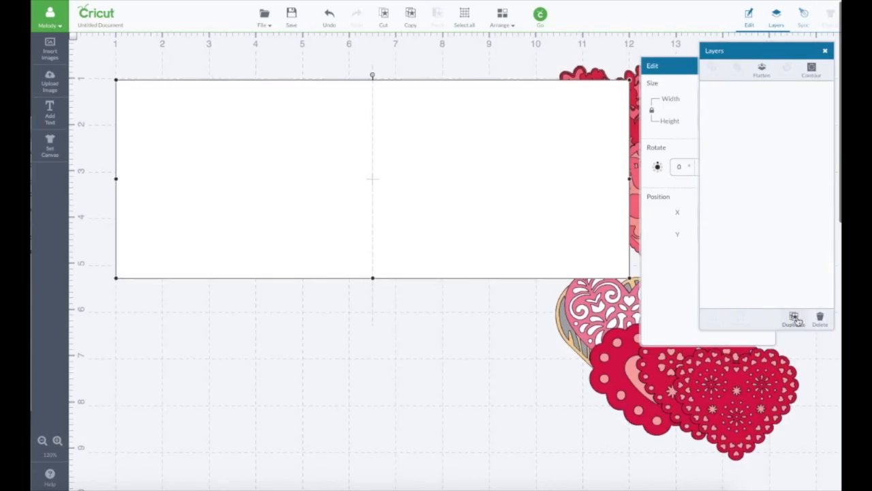
{"action": "left_click_drag", "start_coordinate": [537, 211], "coordinate": [523, 429]}
{"action": "left_click_drag", "start_coordinate": [634, 216], "coordinate": [695, 211]}
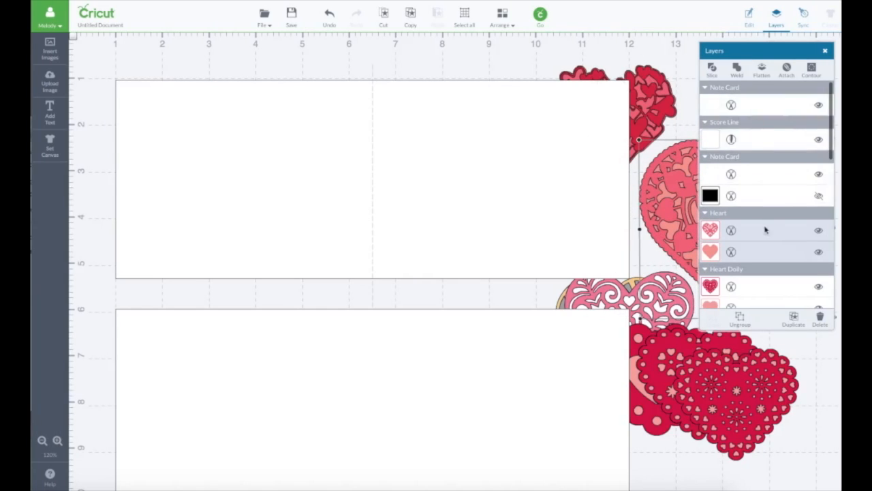
Step: Find the Couple Heart hidden behind the upper note card and bring it to the front
{"action": "scroll", "coordinate": [764, 230], "scroll_direction": "down", "scroll_amount": 10}
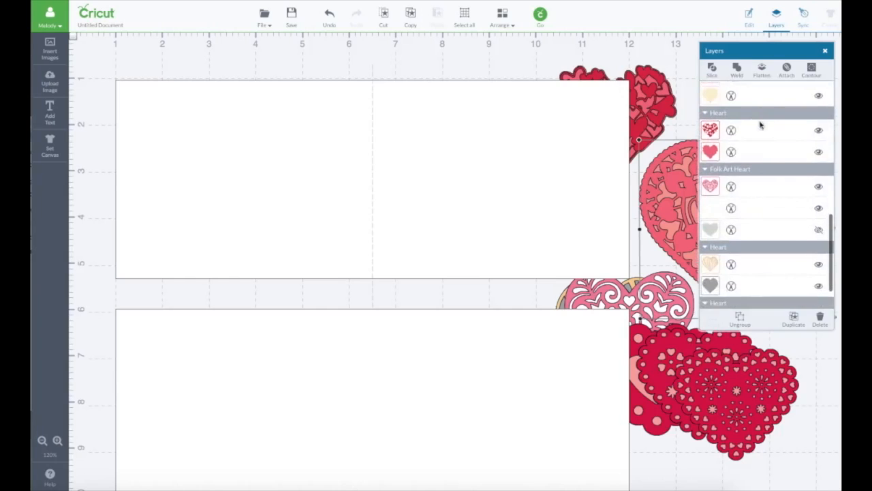
{"action": "scroll", "coordinate": [760, 130], "scroll_direction": "up", "scroll_amount": 3}
{"action": "left_click", "coordinate": [773, 139]}
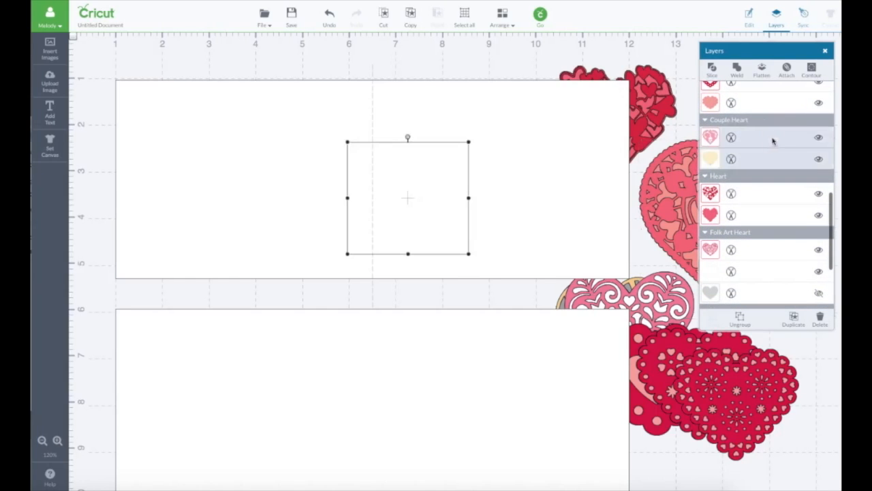
{"action": "scroll", "coordinate": [714, 100], "scroll_direction": "up", "scroll_amount": 1}
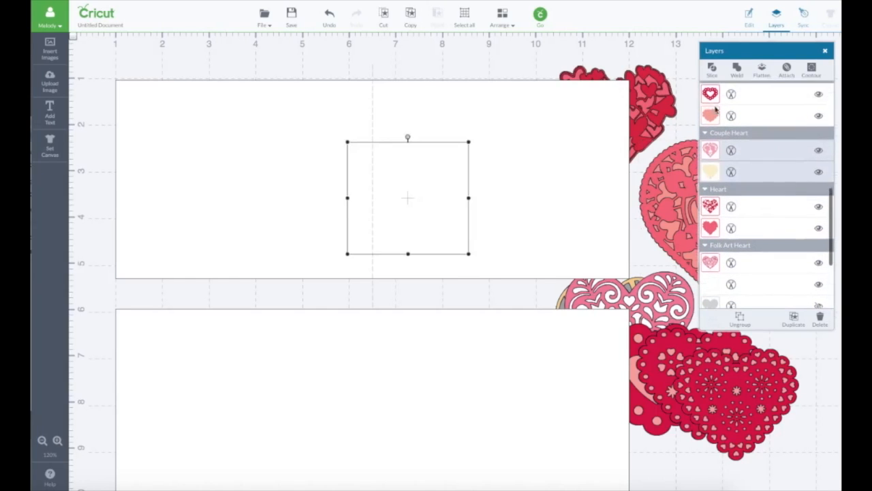
{"action": "left_click", "coordinate": [502, 19]}
{"action": "left_click", "coordinate": [528, 50]}
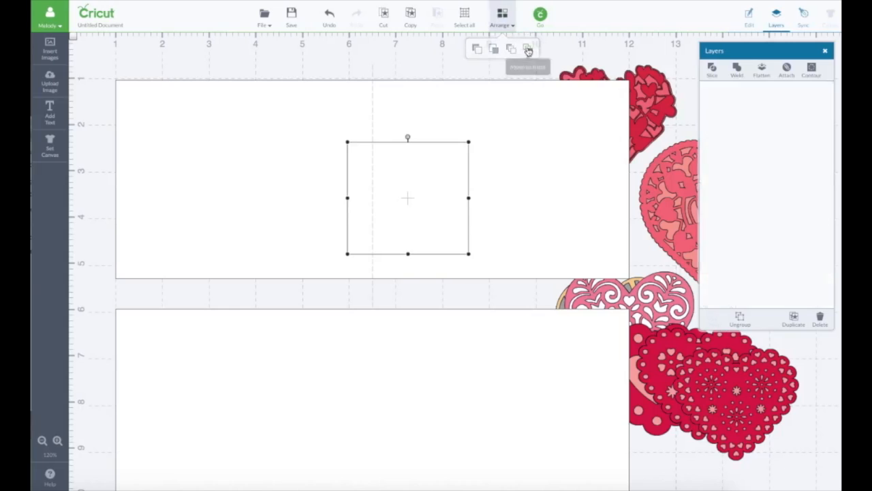
Step: Move the other hearts far to the right, leaving only the couple heart beside the two note cards
{"action": "left_click_drag", "start_coordinate": [654, 125], "coordinate": [777, 385]}
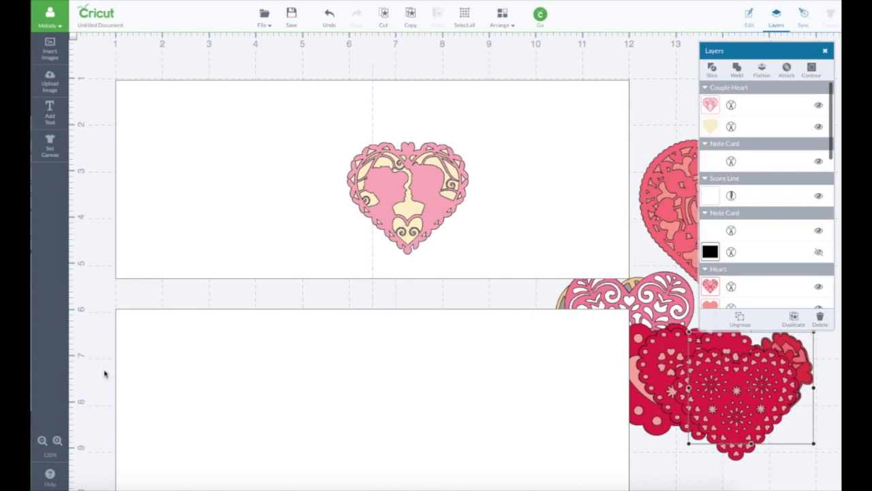
{"action": "left_click", "coordinate": [42, 440]}
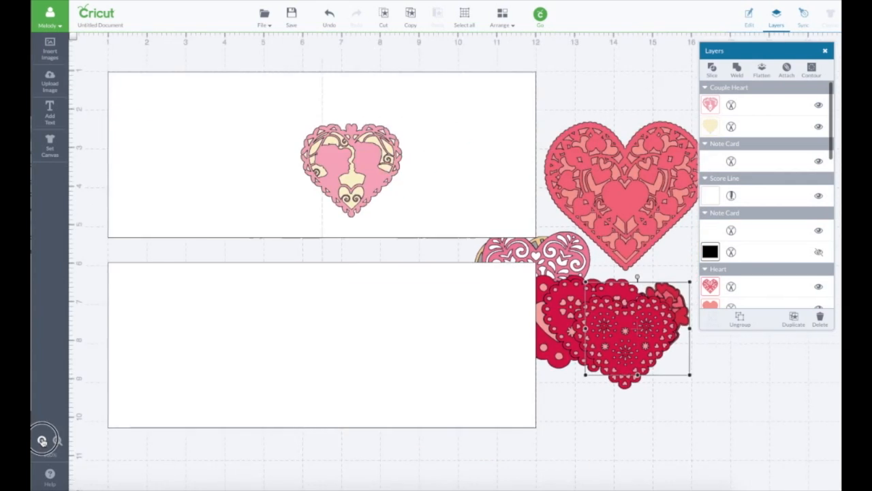
{"action": "left_click_drag", "start_coordinate": [459, 146], "coordinate": [617, 187]}
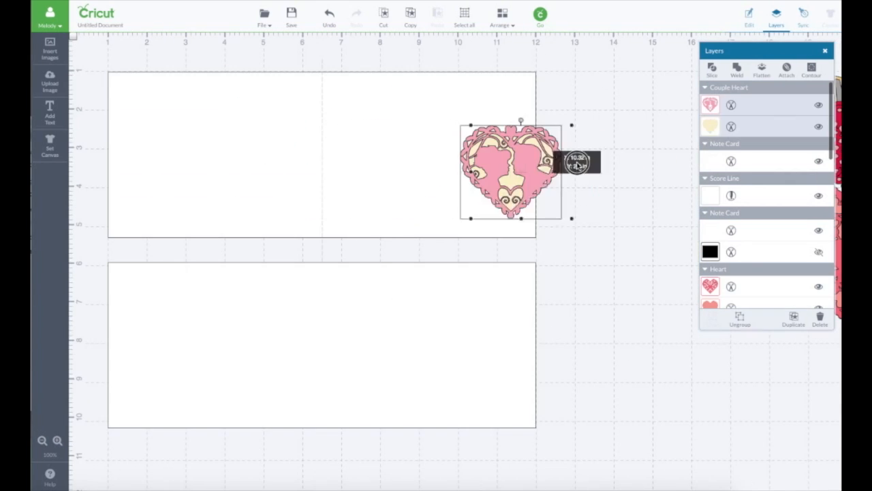
Step: Center the couple heart on the upper card's right edge and enlarge it to about 4 in tall
{"action": "left_click_drag", "start_coordinate": [513, 172], "coordinate": [529, 154]}
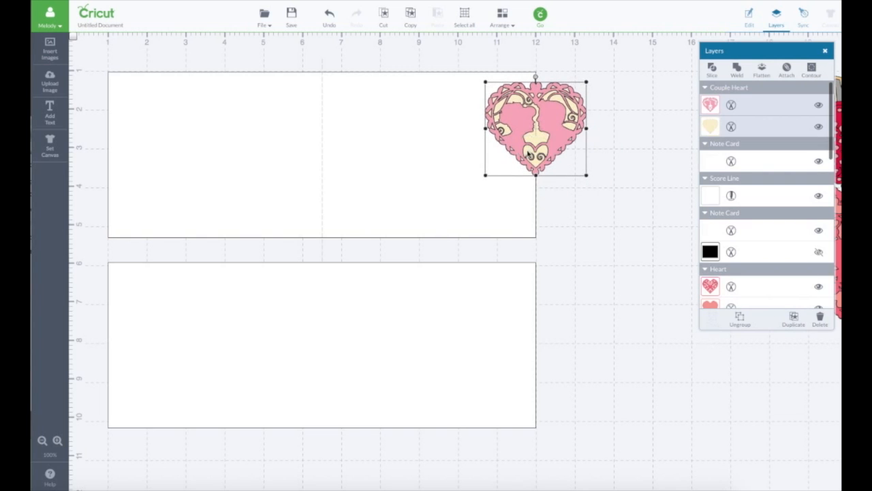
{"action": "left_click_drag", "start_coordinate": [590, 178], "coordinate": [554, 173]}
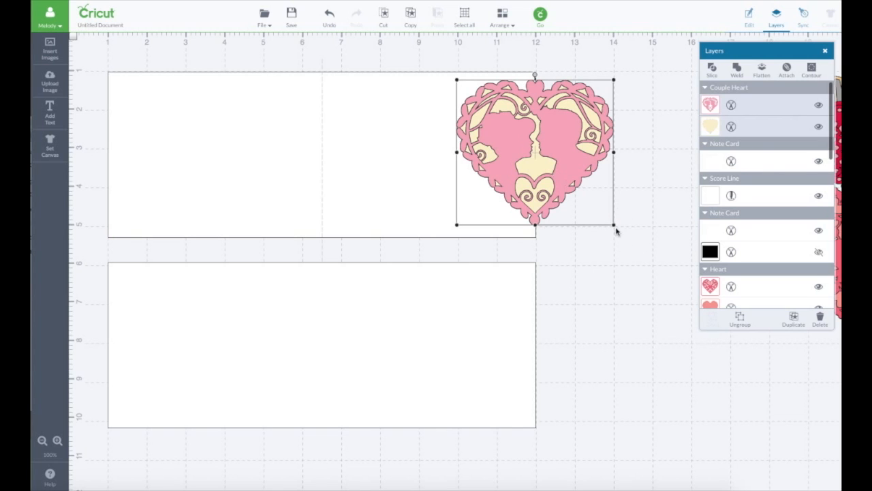
{"action": "left_click_drag", "start_coordinate": [615, 228], "coordinate": [625, 242]}
{"action": "left_click_drag", "start_coordinate": [567, 193], "coordinate": [562, 191]}
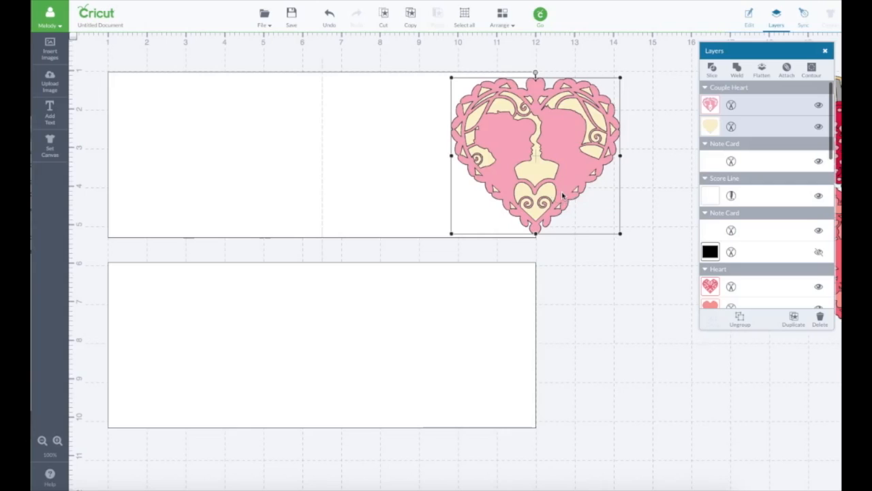
Step: Make two duplicates of the couple heart, placing one over the lower card's right edge and the other further right
{"action": "left_click", "coordinate": [794, 319]}
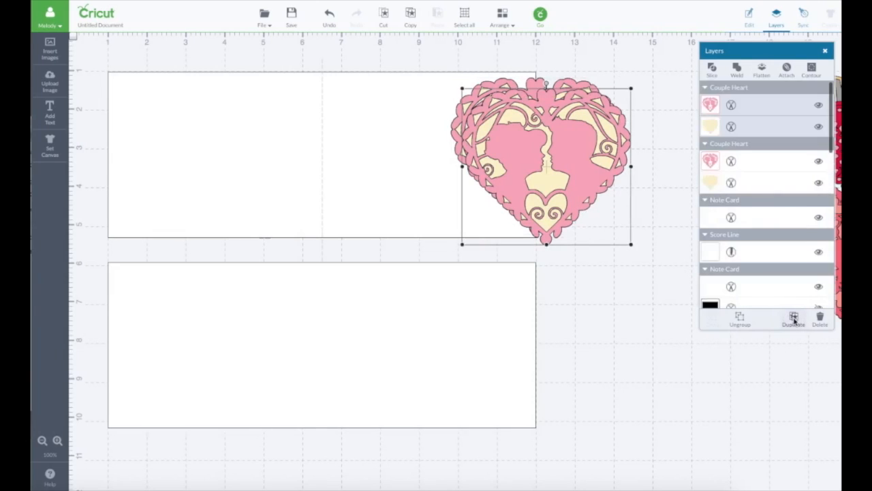
{"action": "left_click", "coordinate": [795, 318]}
{"action": "left_click_drag", "start_coordinate": [569, 153], "coordinate": [565, 282]}
{"action": "left_click_drag", "start_coordinate": [566, 311], "coordinate": [569, 315]}
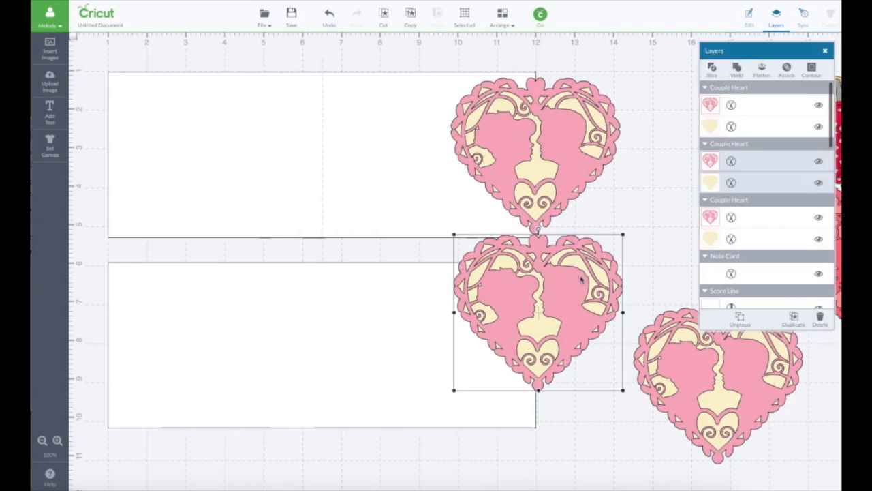
Step: Slice the two layers of the lower card's couple heart and separate the cut cream heart from the leftover pieces
{"action": "left_click_drag", "start_coordinate": [547, 294], "coordinate": [547, 295]}
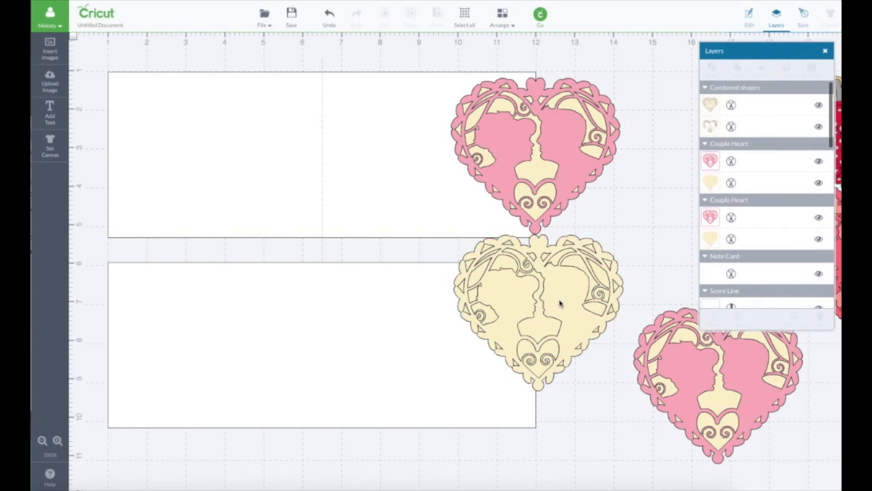
{"action": "left_click_drag", "start_coordinate": [559, 300], "coordinate": [340, 334]}
{"action": "mouse_move", "coordinate": [552, 314]}
{"action": "left_mouse_down"}
{"action": "mouse_move", "coordinate": [542, 313]}
{"action": "mouse_move", "coordinate": [547, 325]}
{"action": "left_mouse_up"}
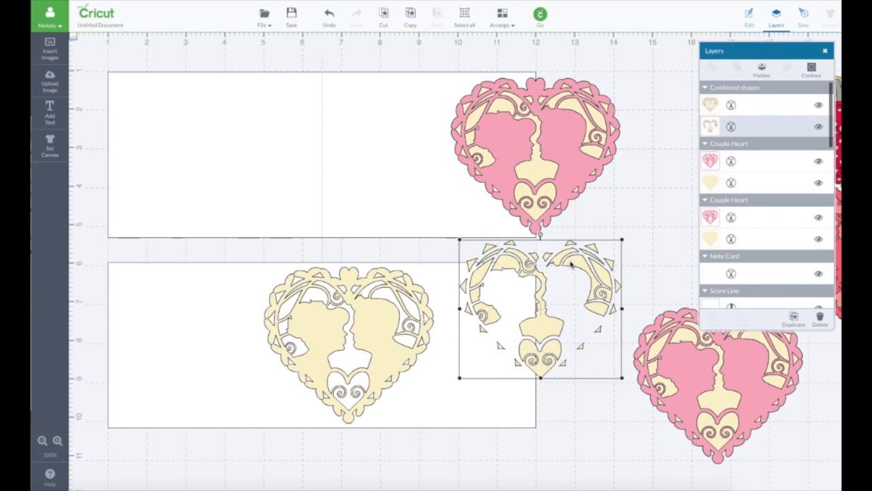
{"action": "left_click_drag", "start_coordinate": [571, 264], "coordinate": [571, 287]}
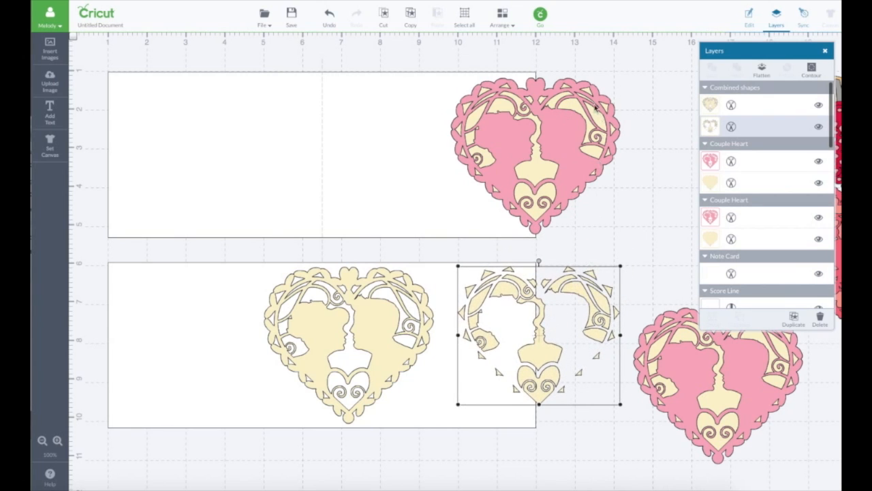
Step: Ungroup the upper card's couple heart and move its pink lace layer onto the spare heart at the lower right
{"action": "left_click", "coordinate": [557, 128]}
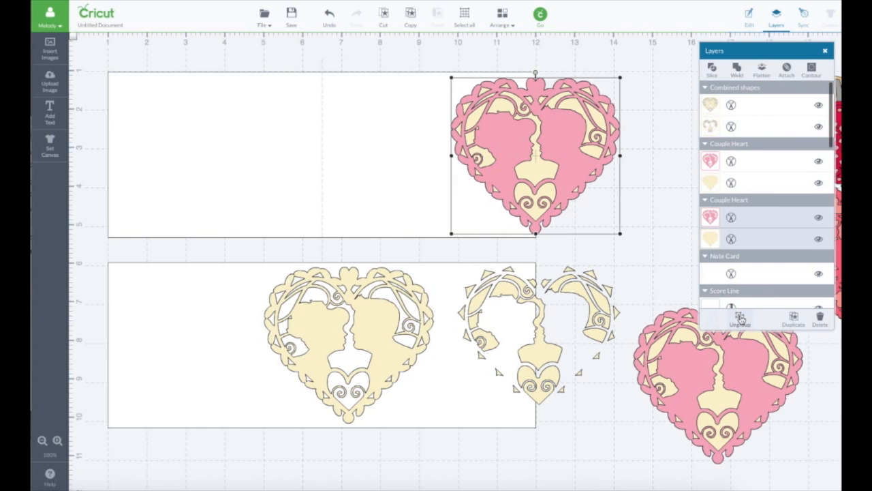
{"action": "left_click", "coordinate": [740, 319]}
{"action": "left_click_drag", "start_coordinate": [560, 140], "coordinate": [726, 410]}
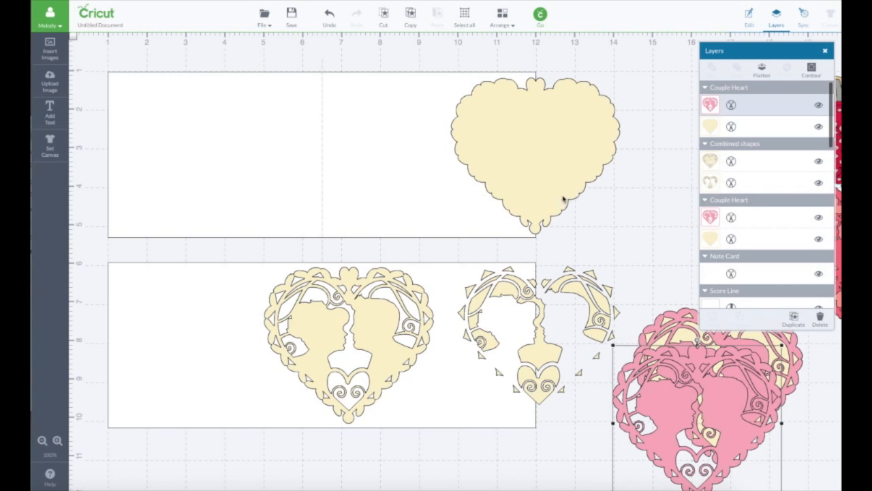
Step: Move the leftover cut pieces and the solid cream heart right, off the note cards, and select the upper card
{"action": "key", "text": "ctrl+z"}
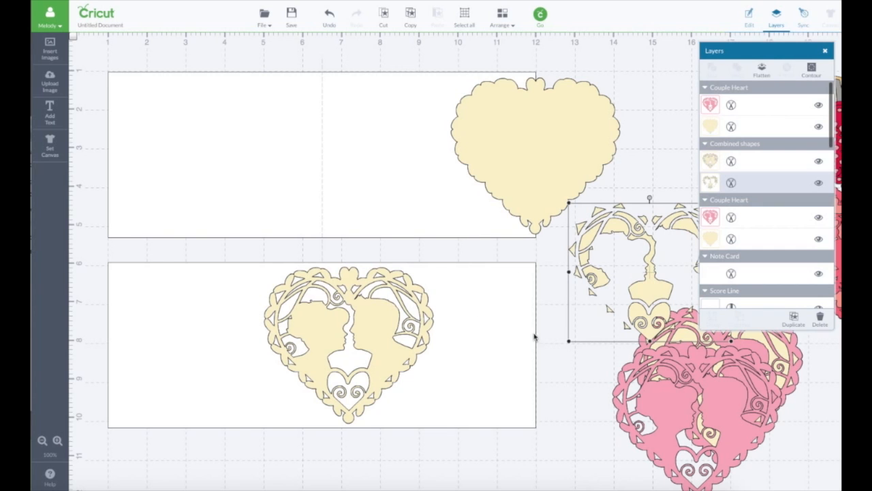
{"action": "left_click", "coordinate": [473, 208]}
{"action": "left_click_drag", "start_coordinate": [496, 150], "coordinate": [618, 140]}
{"action": "left_click", "coordinate": [523, 144]}
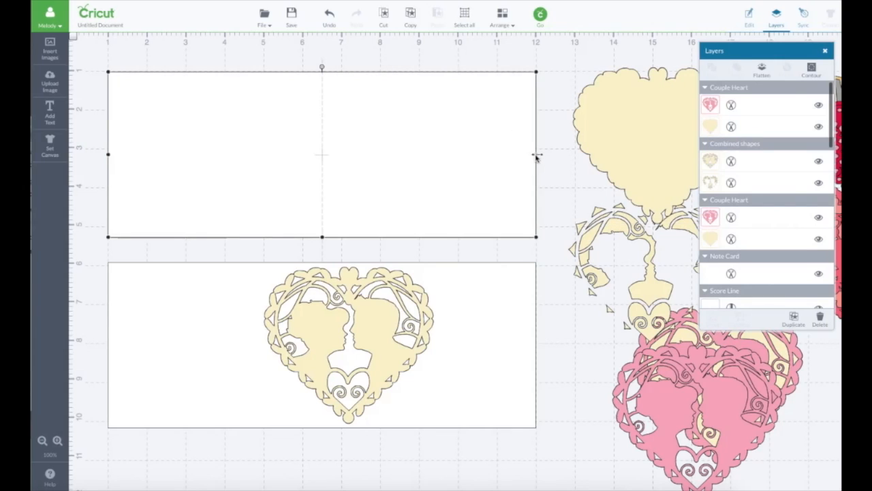
Step: Narrow the upper card to about the 9.8 in ruler mark and centre the solid cream heart over its right edge
{"action": "left_click_drag", "start_coordinate": [537, 157], "coordinate": [458, 156]}
{"action": "left_click_drag", "start_coordinate": [642, 132], "coordinate": [558, 150]}
{"action": "left_click", "coordinate": [456, 154]}
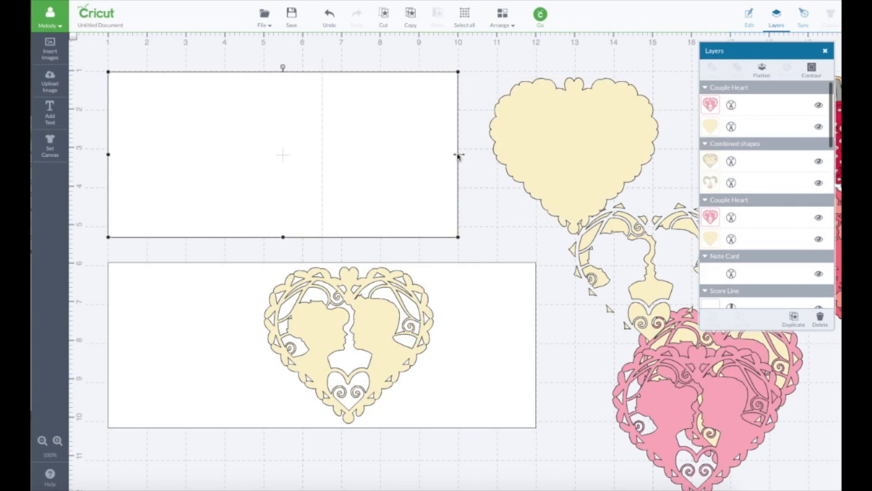
{"action": "left_click_drag", "start_coordinate": [458, 156], "coordinate": [452, 157]}
{"action": "left_click_drag", "start_coordinate": [597, 150], "coordinate": [477, 156]}
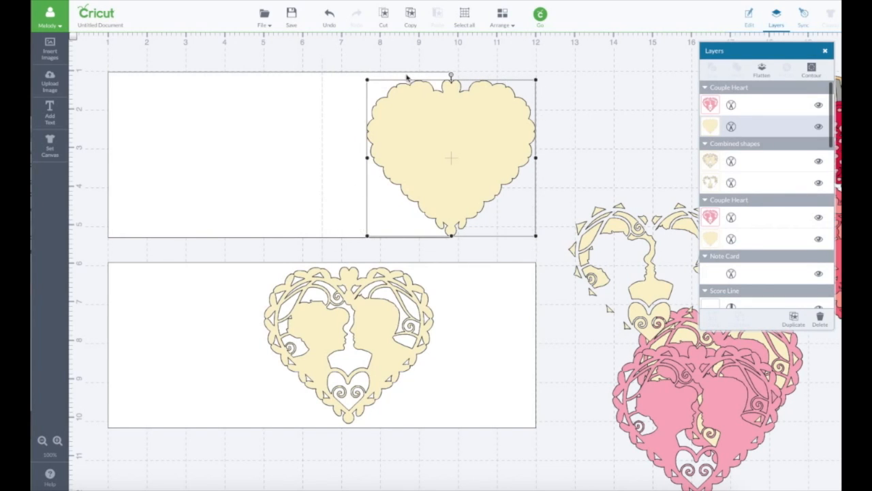
Step: Move the leftover cut pieces beside the solid cream heart and nudge the lower card's cream heart slightly left
{"action": "left_click_drag", "start_coordinate": [637, 233], "coordinate": [478, 297]}
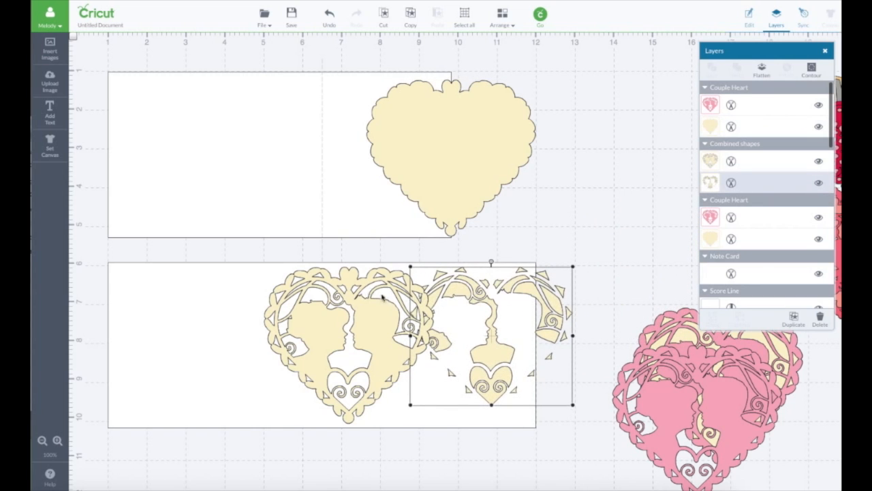
{"action": "left_click", "coordinate": [362, 284]}
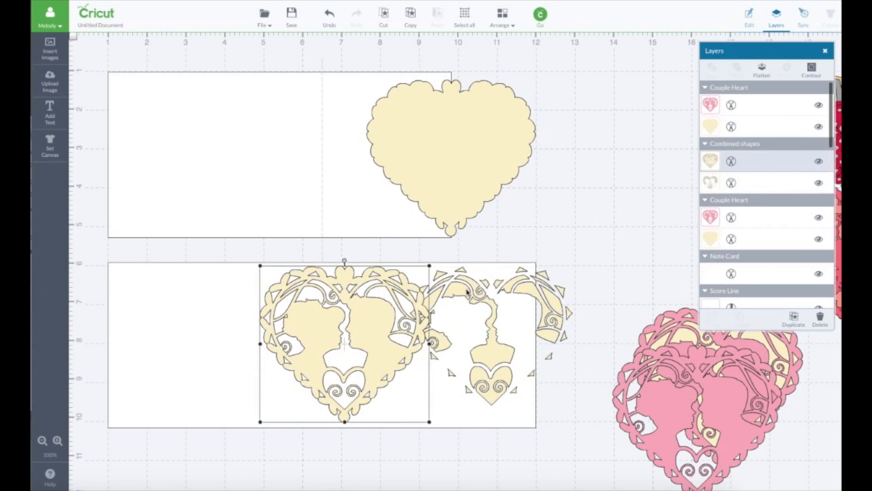
{"action": "left_click_drag", "start_coordinate": [468, 292], "coordinate": [553, 199]}
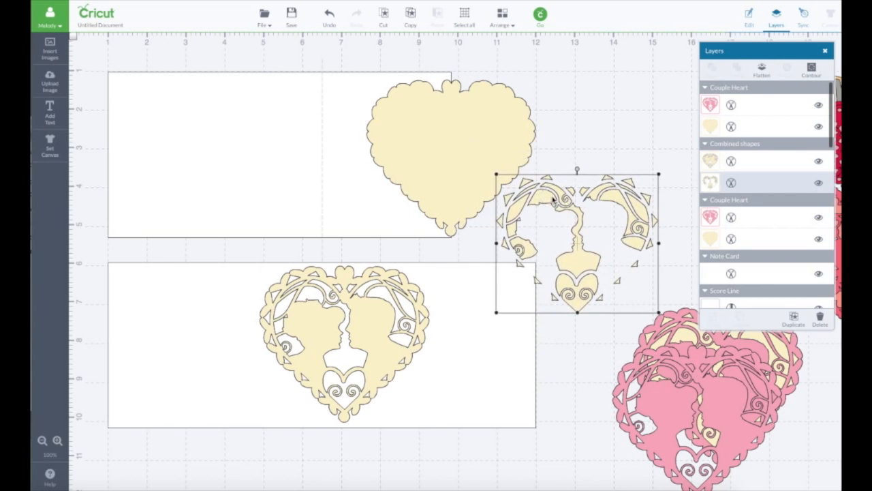
Step: Recolour the leftover cut pieces green, bring them to the front and place them over the lower card's right edge
{"action": "left_click", "coordinate": [712, 182]}
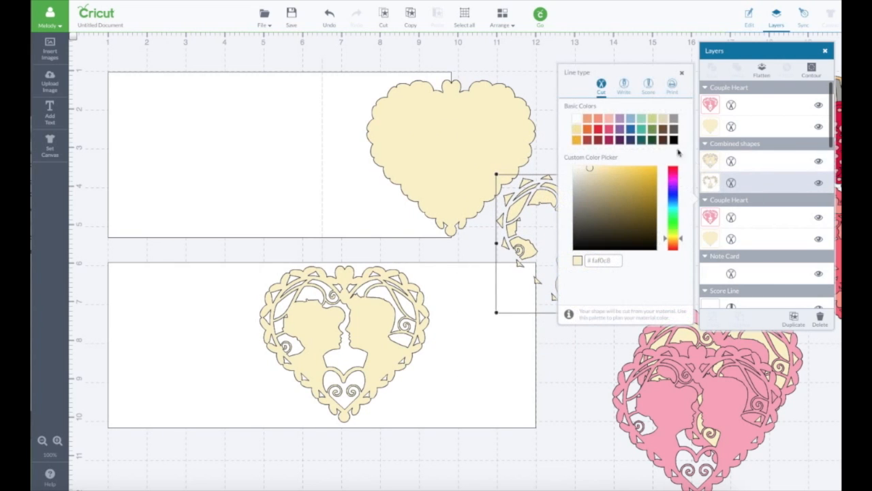
{"action": "left_click", "coordinate": [652, 128]}
{"action": "left_click_drag", "start_coordinate": [542, 197], "coordinate": [512, 185]}
{"action": "left_click", "coordinate": [502, 17]}
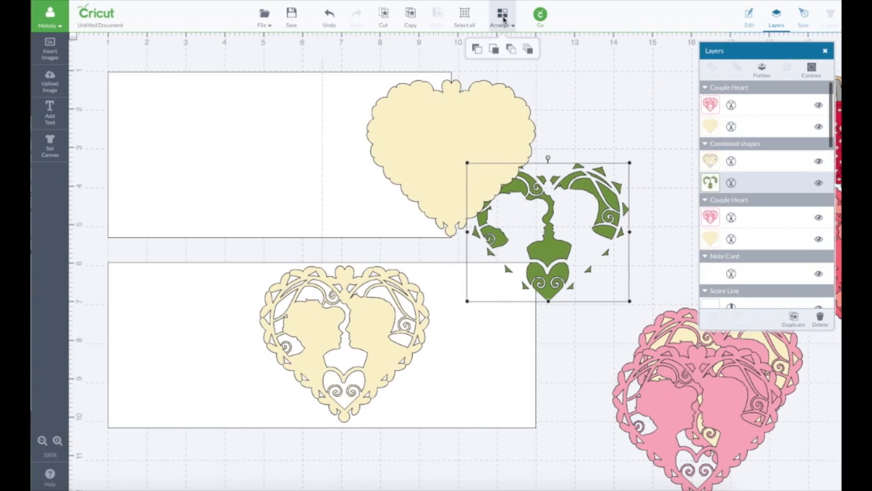
{"action": "left_click", "coordinate": [528, 52]}
{"action": "left_click_drag", "start_coordinate": [601, 203], "coordinate": [598, 270]}
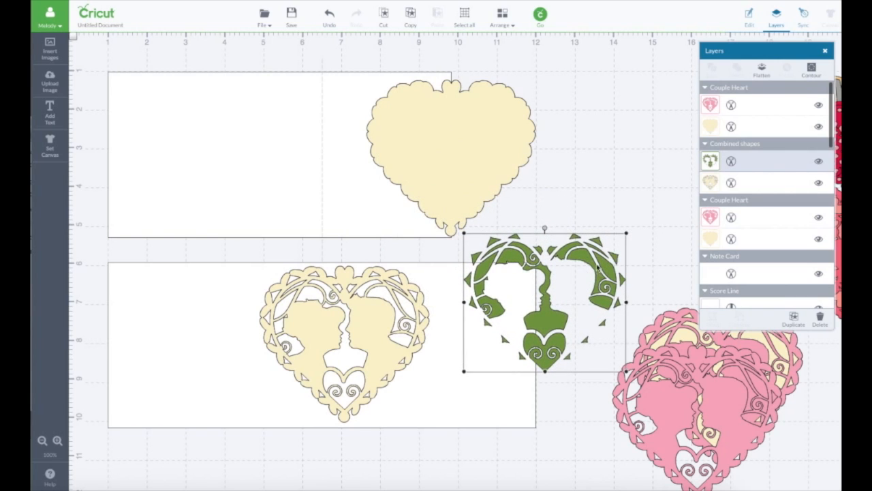
Step: Try slicing the solid cream heart with the upper card, and undo the slice
{"action": "left_click", "coordinate": [456, 151]}
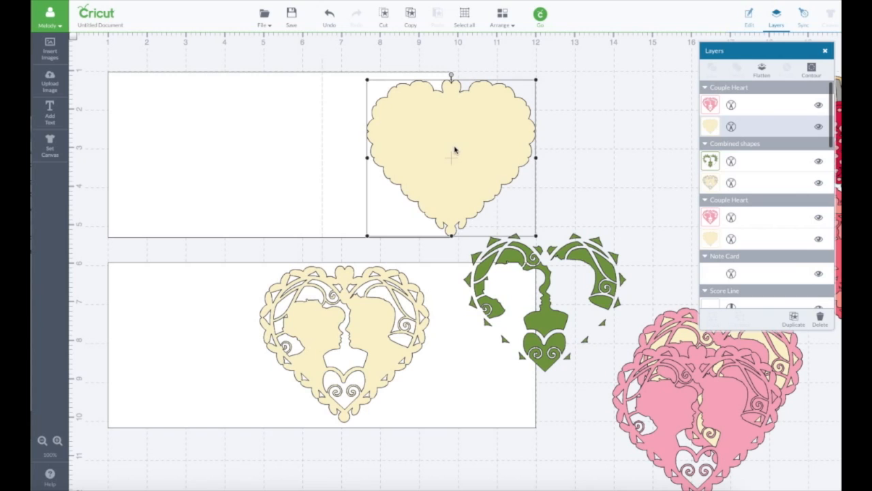
{"action": "left_click", "coordinate": [351, 128], "text": "shift"}
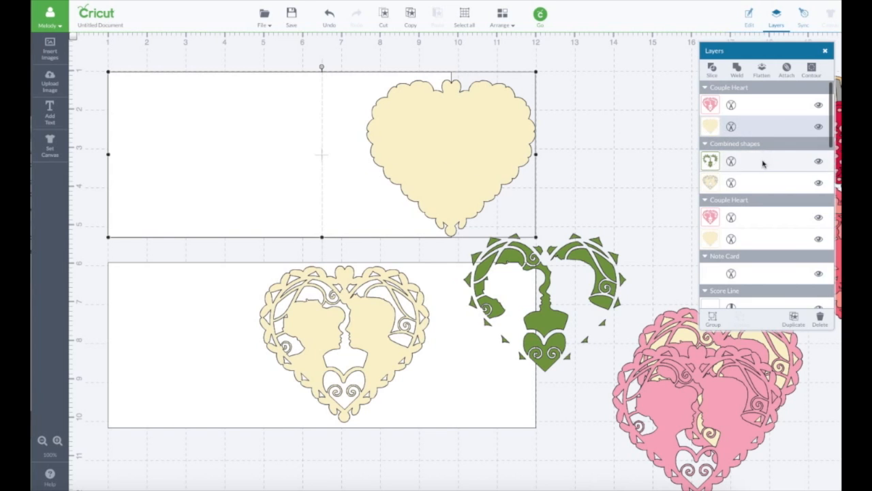
{"action": "scroll", "coordinate": [763, 164], "scroll_direction": "down", "scroll_amount": 8}
{"action": "scroll", "coordinate": [763, 163], "scroll_direction": "up", "scroll_amount": 8}
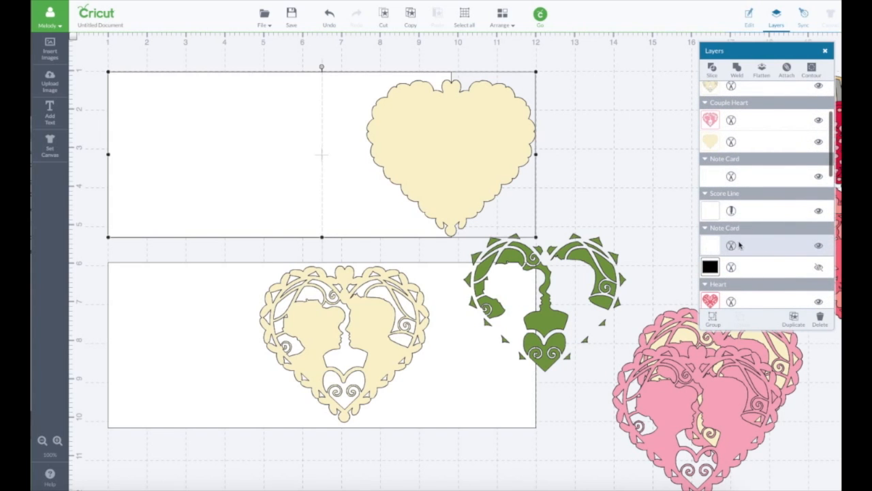
{"action": "scroll", "coordinate": [772, 114], "scroll_direction": "up", "scroll_amount": 3}
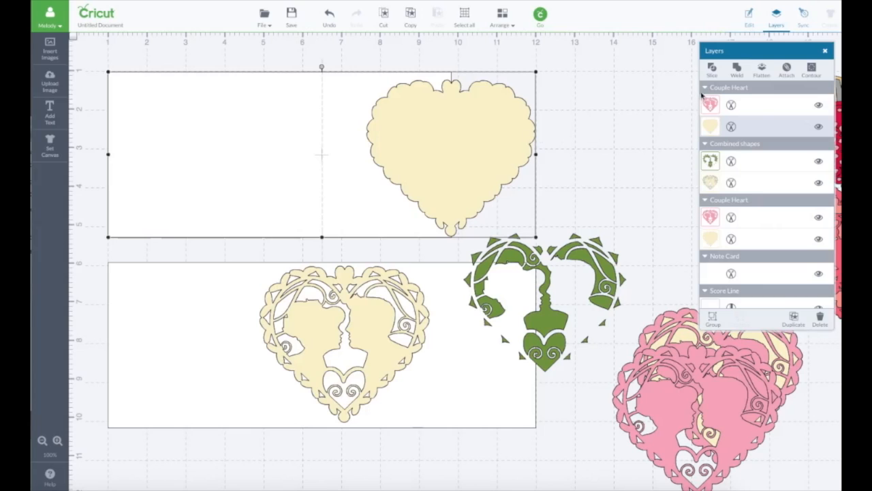
{"action": "left_click", "coordinate": [712, 71]}
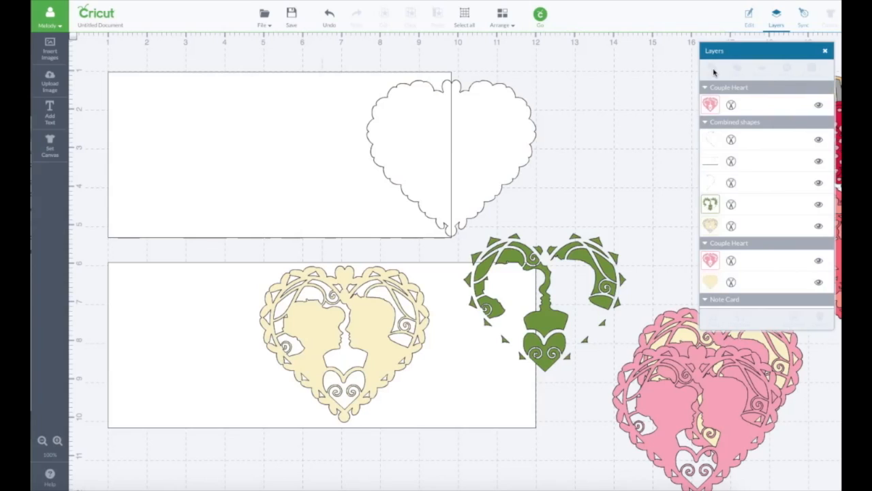
{"action": "left_click", "coordinate": [329, 15]}
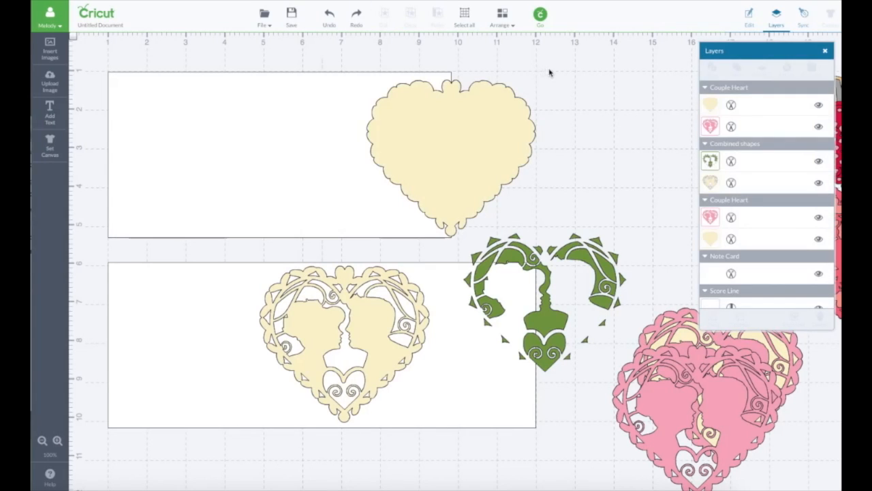
Step: Weld the solid cream heart and the upper card into one shape
{"action": "left_click", "coordinate": [459, 111]}
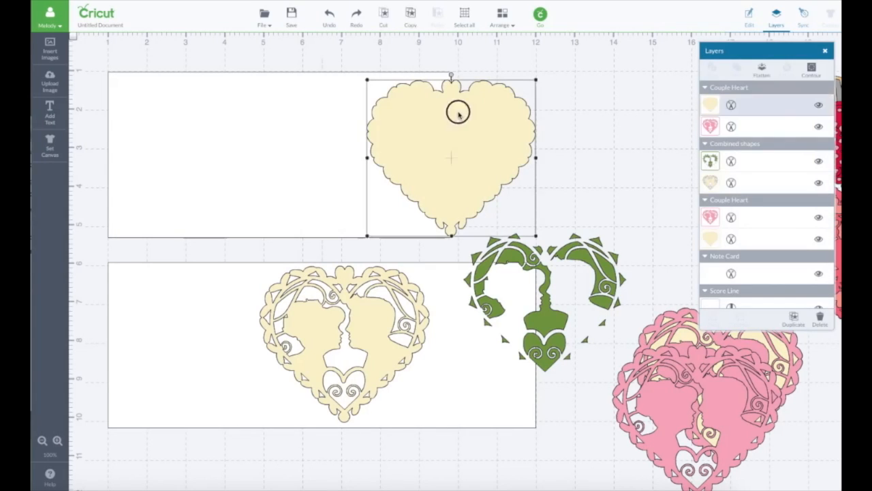
{"action": "left_click", "coordinate": [356, 76], "text": "shift"}
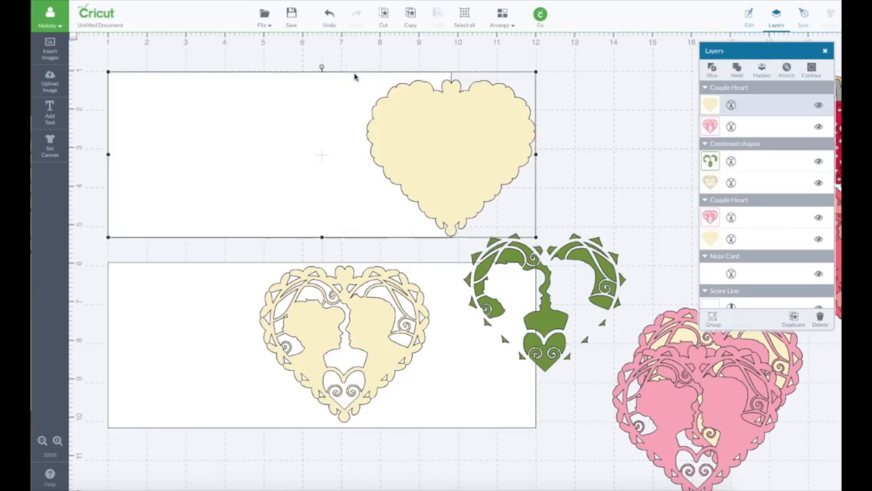
{"action": "left_click", "coordinate": [737, 69]}
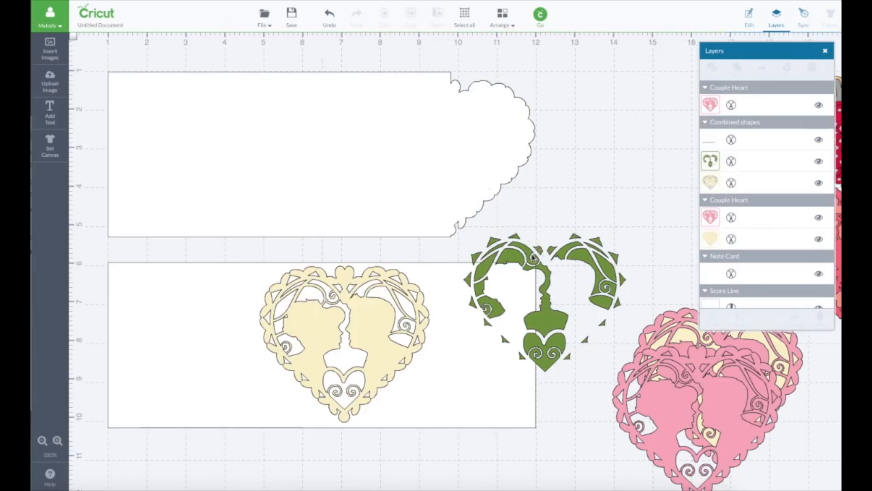
Step: Bring the green pieces to the front and position them over the heart-shaped end of the welded card
{"action": "left_click_drag", "start_coordinate": [525, 259], "coordinate": [441, 112]}
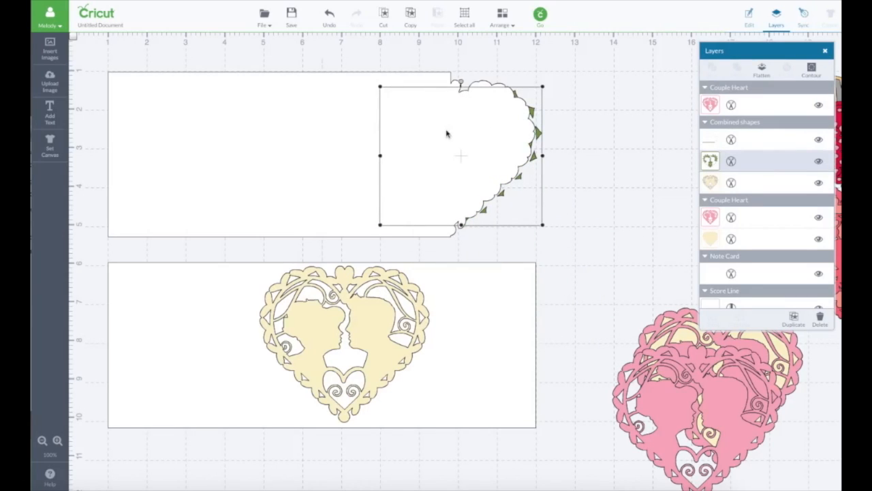
{"action": "left_click", "coordinate": [504, 14]}
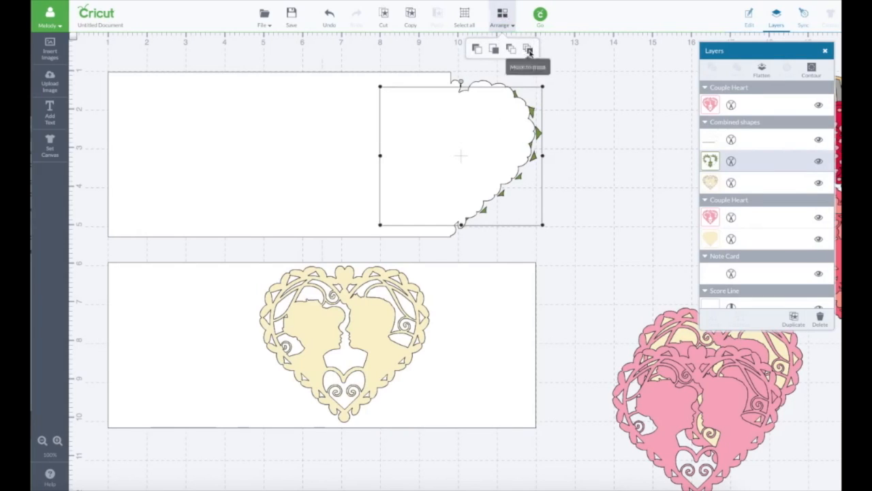
{"action": "left_click", "coordinate": [527, 47]}
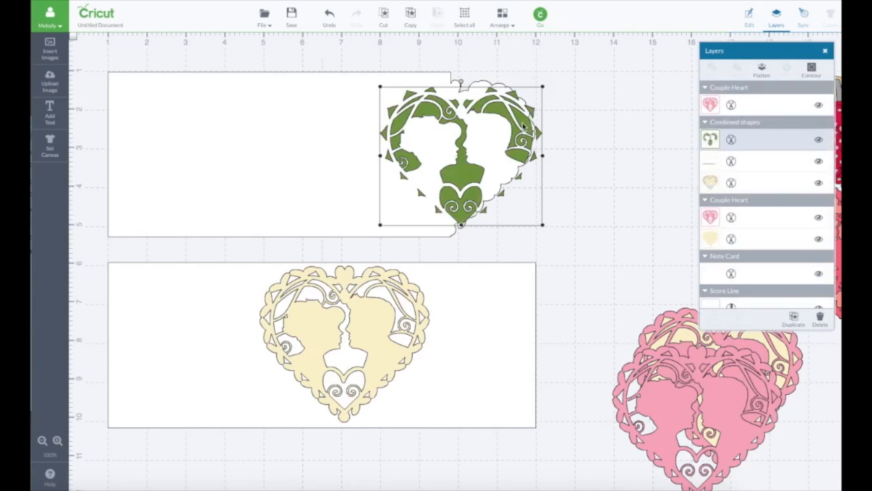
{"action": "left_click_drag", "start_coordinate": [523, 126], "coordinate": [512, 122]}
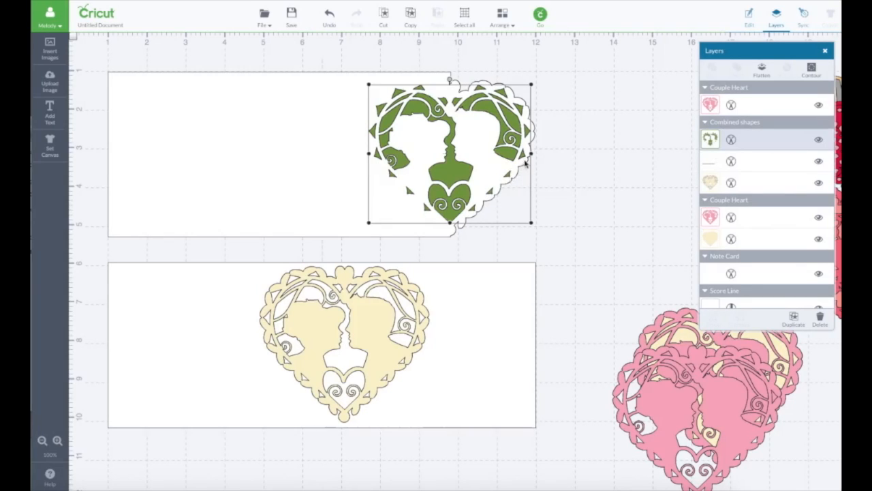
{"action": "left_click", "coordinate": [572, 114]}
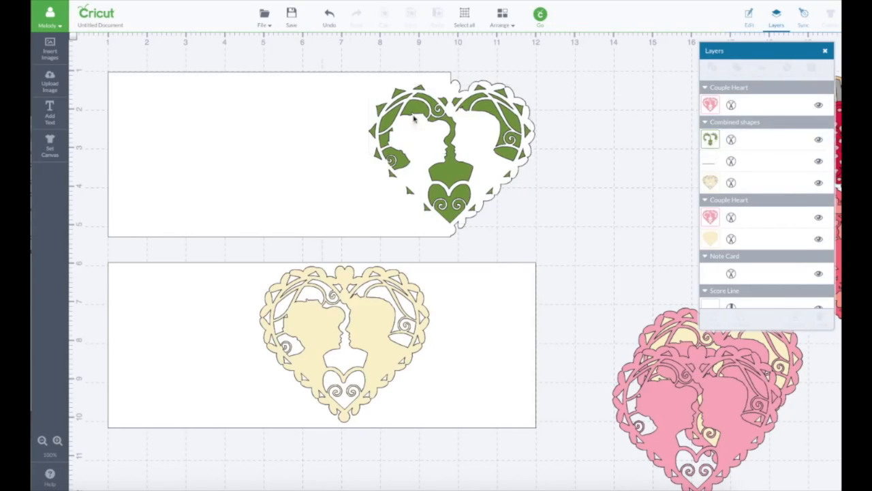
Step: Slice the green pieces out of the welded card and move the cut pieces off its right side
{"action": "left_click", "coordinate": [451, 167]}
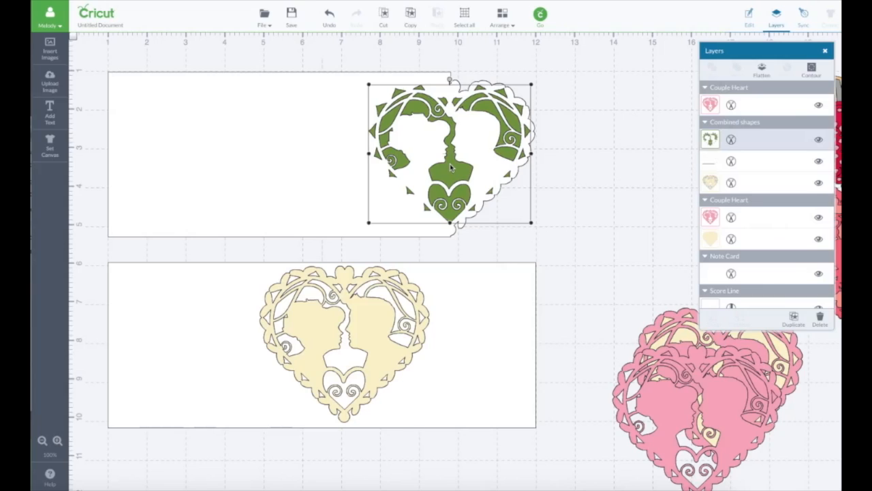
{"action": "left_click", "coordinate": [317, 114], "text": "shift"}
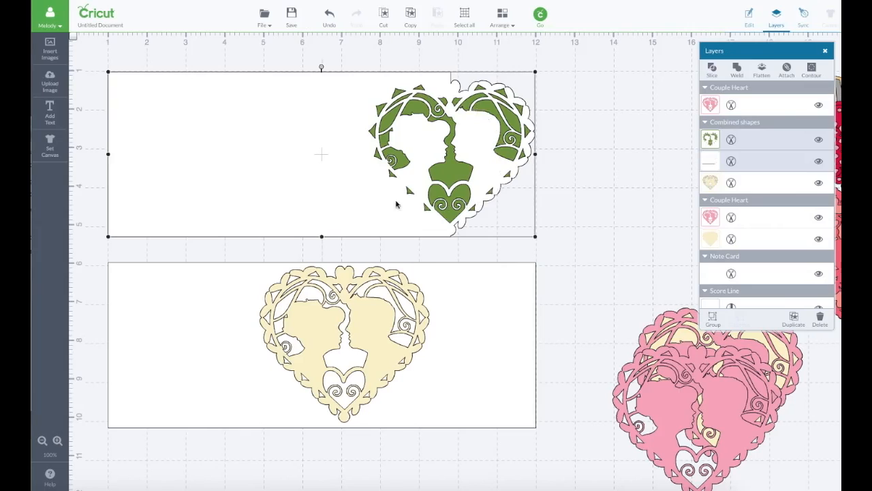
{"action": "left_click", "coordinate": [712, 71]}
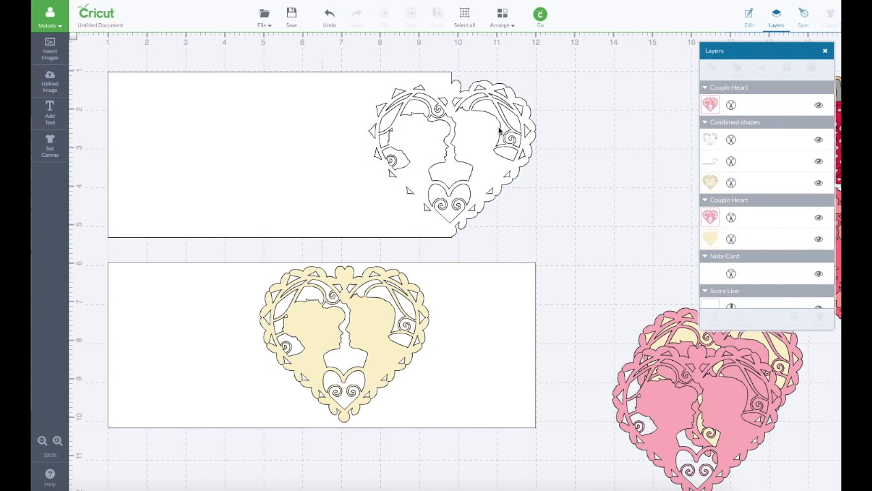
{"action": "left_click_drag", "start_coordinate": [485, 135], "coordinate": [700, 150]}
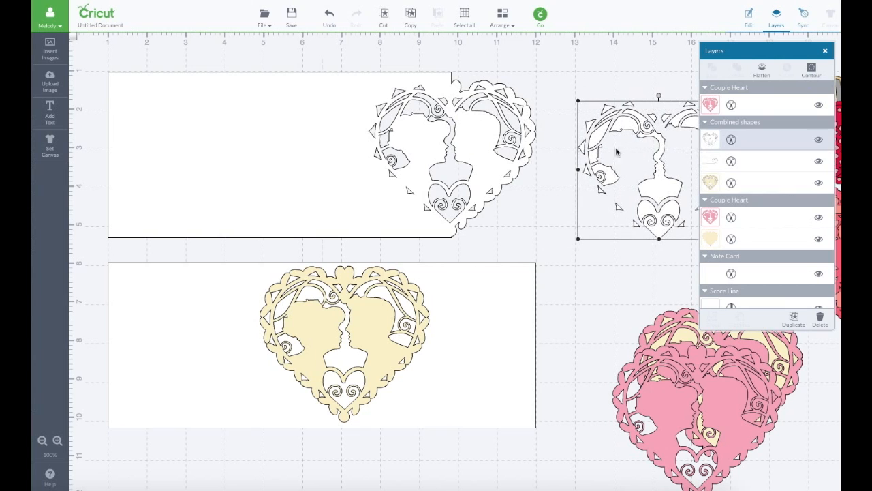
{"action": "mouse_move", "coordinate": [460, 100]}
{"action": "left_mouse_down"}
{"action": "mouse_move", "coordinate": [455, 97]}
{"action": "mouse_move", "coordinate": [461, 100]}
{"action": "left_mouse_up"}
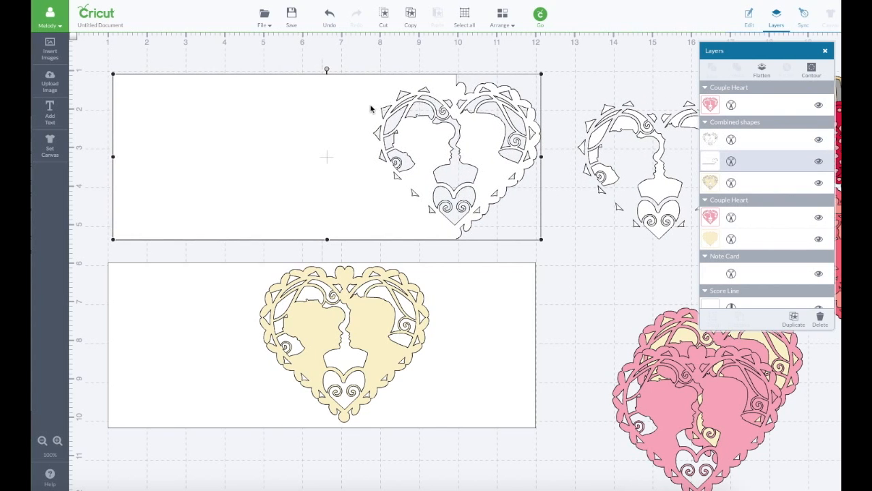
{"action": "left_click", "coordinate": [328, 14]}
Step: Send the sliced upper card behind its vertical score line
{"action": "left_click", "coordinate": [324, 252]}
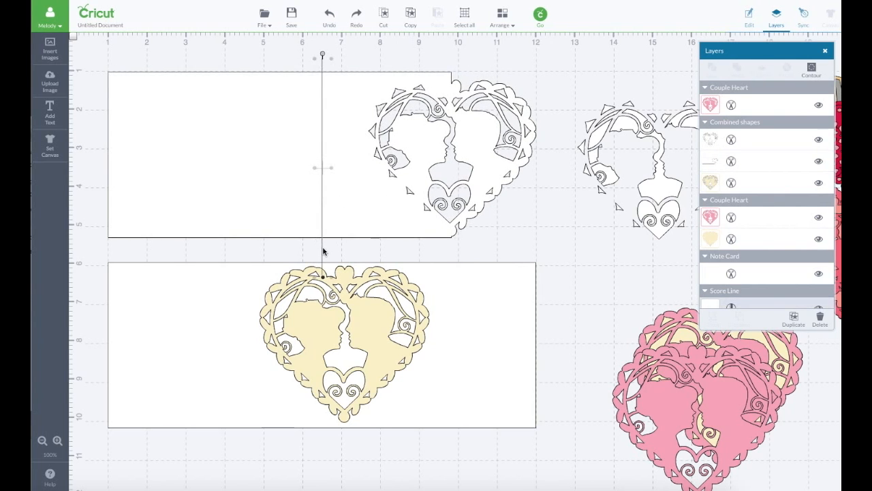
{"action": "left_click", "coordinate": [511, 25]}
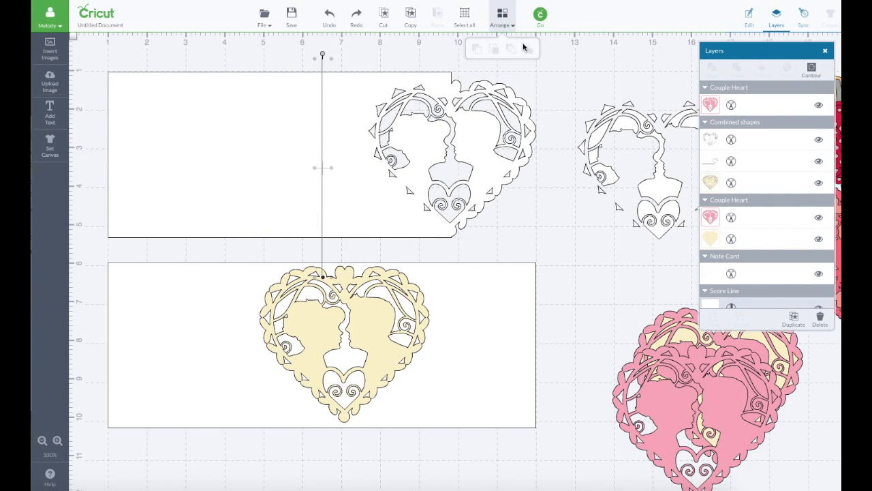
{"action": "left_click", "coordinate": [384, 68]}
{"action": "left_click", "coordinate": [377, 85]}
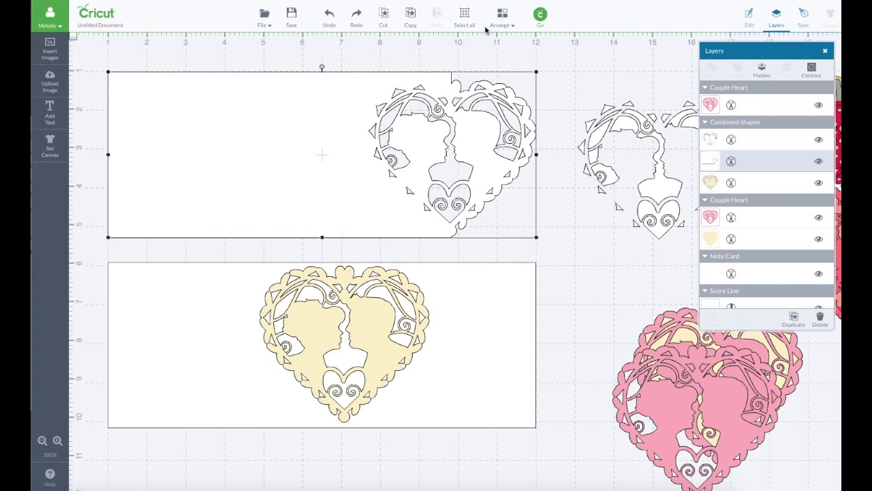
{"action": "left_click", "coordinate": [502, 23]}
{"action": "left_click", "coordinate": [516, 48]}
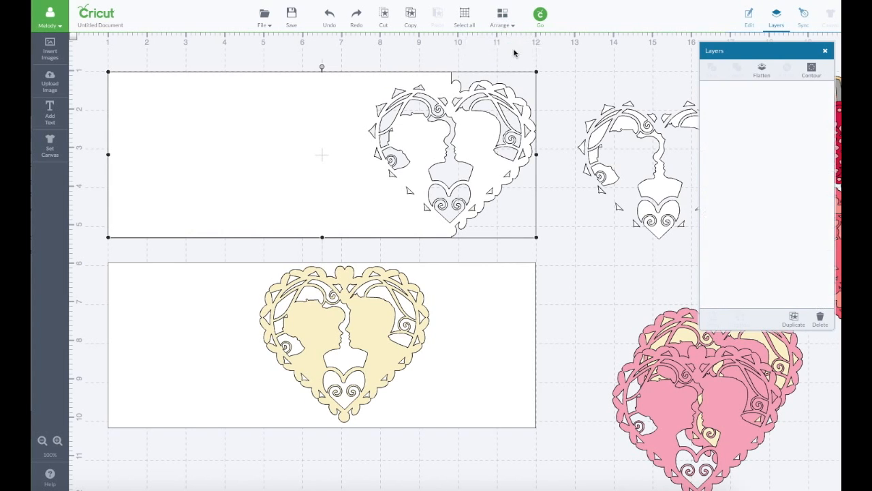
{"action": "left_click", "coordinate": [323, 121]}
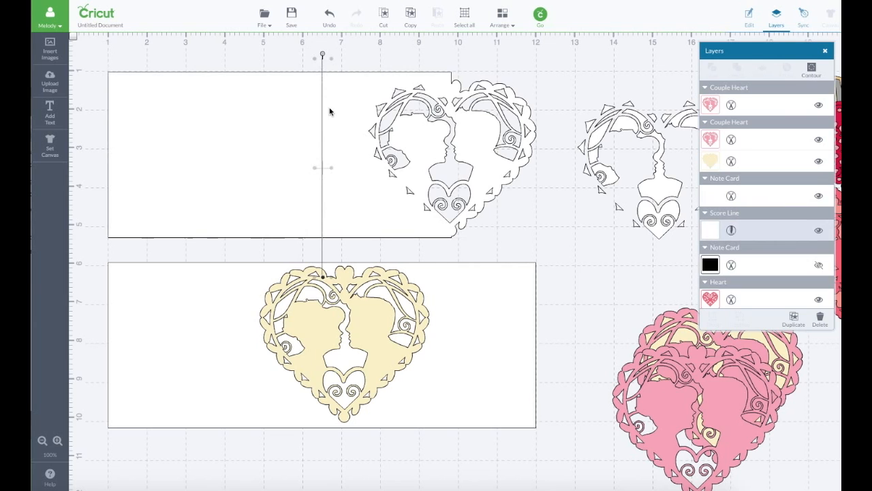
{"action": "left_click", "coordinate": [369, 97], "text": "shift"}
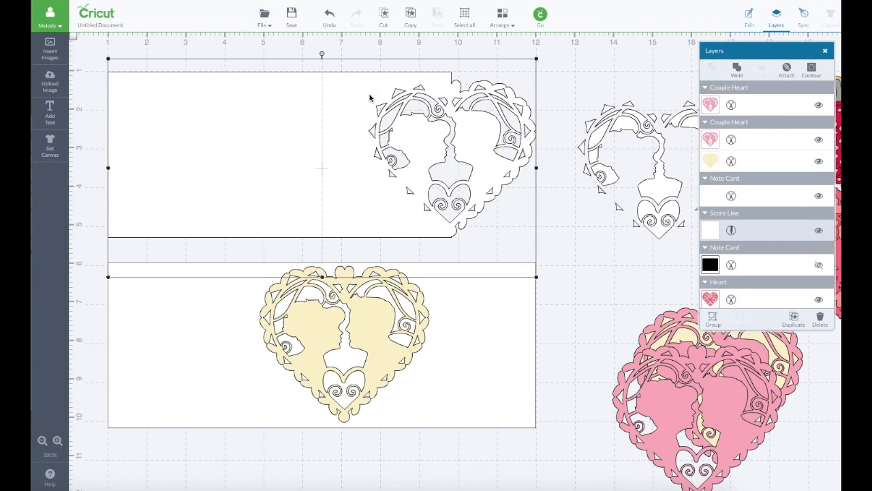
{"action": "left_click", "coordinate": [545, 171]}
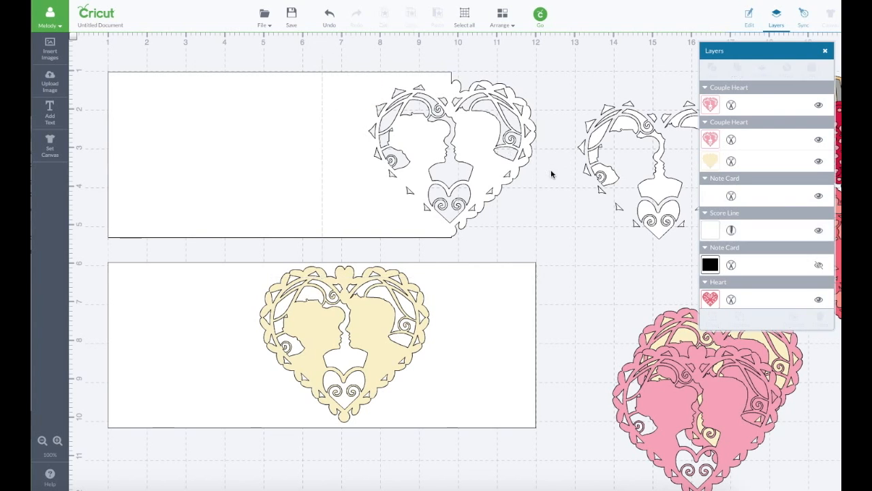
Step: Fit the vertical score line to the upper card's height and attach it to the card
{"action": "left_click", "coordinate": [323, 252]}
{"action": "left_click", "coordinate": [324, 280]}
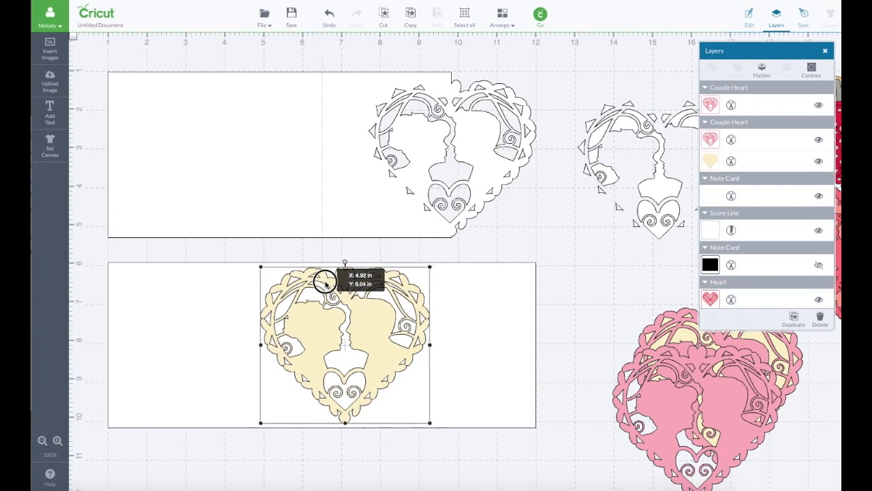
{"action": "left_click_drag", "start_coordinate": [321, 272], "coordinate": [322, 238]}
{"action": "left_click", "coordinate": [322, 252]}
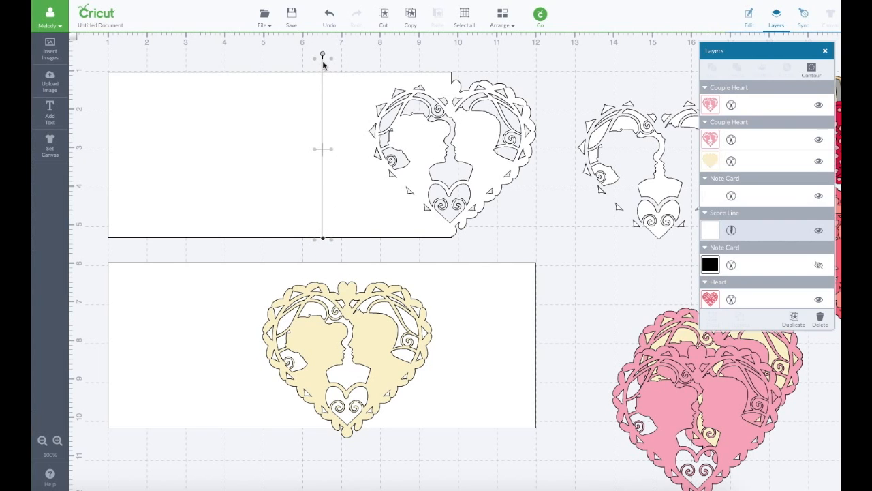
{"action": "left_click_drag", "start_coordinate": [322, 63], "coordinate": [323, 80]}
{"action": "left_click_drag", "start_coordinate": [323, 257], "coordinate": [322, 238]}
{"action": "left_click", "coordinate": [346, 198], "text": "shift"}
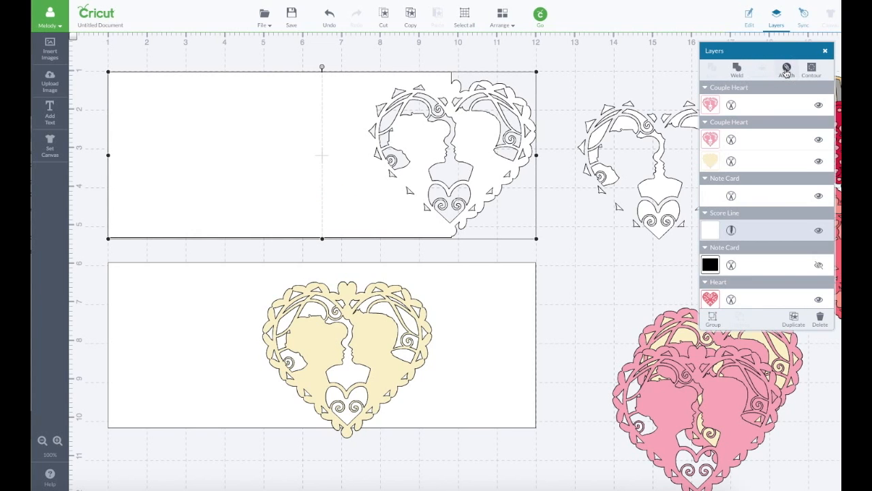
{"action": "left_click", "coordinate": [786, 71]}
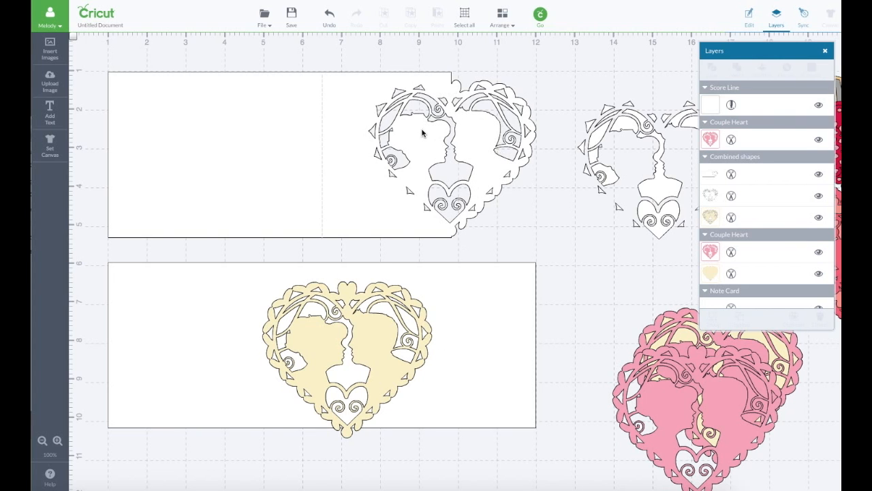
Step: Move the cream lace heart over the cutout in the upper card and bring it to the front
{"action": "left_click_drag", "start_coordinate": [373, 332], "coordinate": [481, 132]}
{"action": "left_click", "coordinate": [513, 25]}
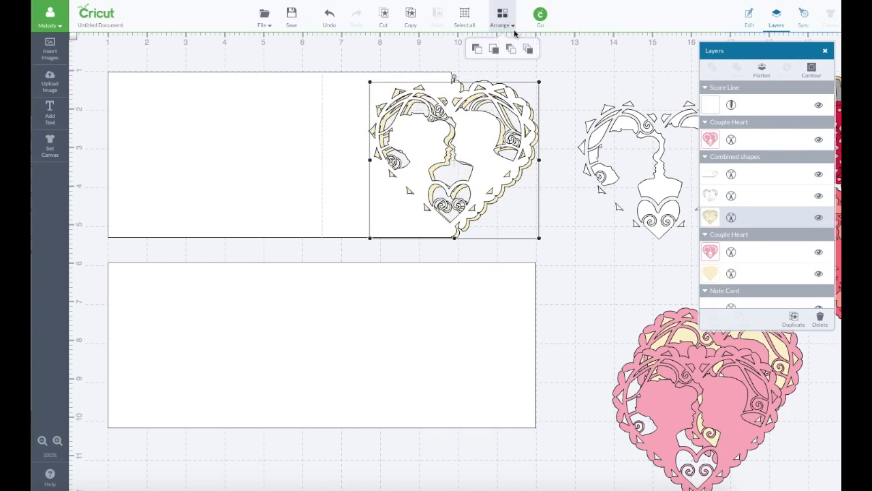
{"action": "left_click", "coordinate": [528, 48]}
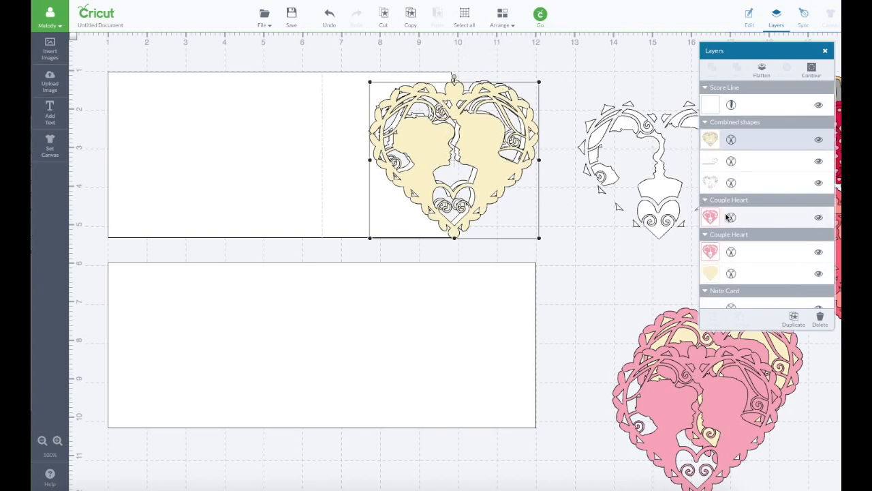
Step: Recolour the cream lace heart deep pink and align it with the upper card's heart-shaped end
{"action": "left_click", "coordinate": [711, 140]}
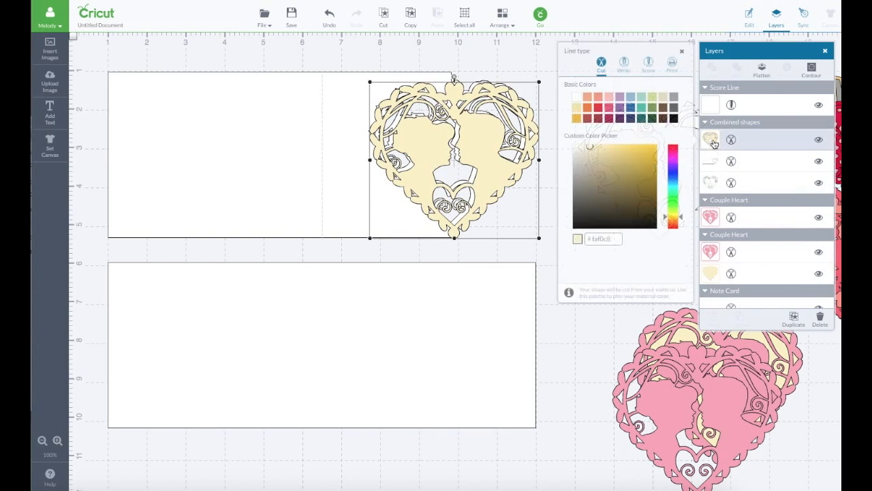
{"action": "left_click", "coordinate": [610, 109]}
{"action": "left_click_drag", "start_coordinate": [483, 138], "coordinate": [480, 137]}
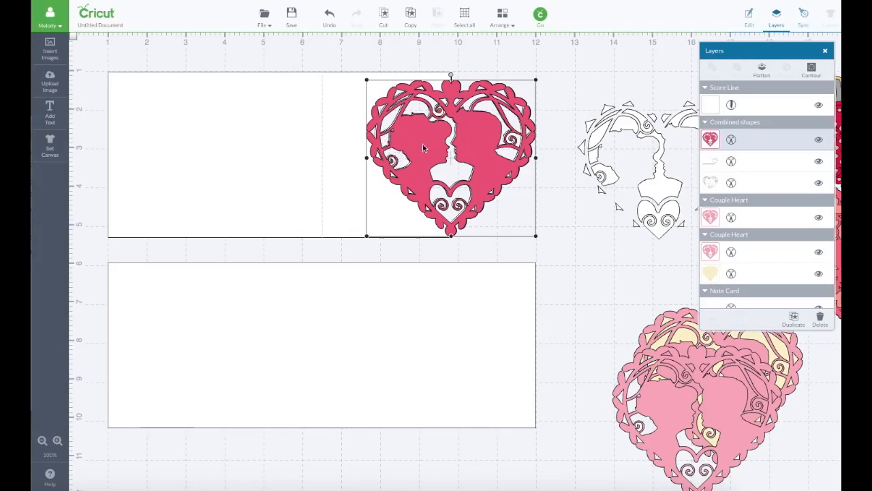
Step: Set the project canvas to the Basic canvas type
{"action": "left_click", "coordinate": [561, 191]}
{"action": "left_click", "coordinate": [58, 147]}
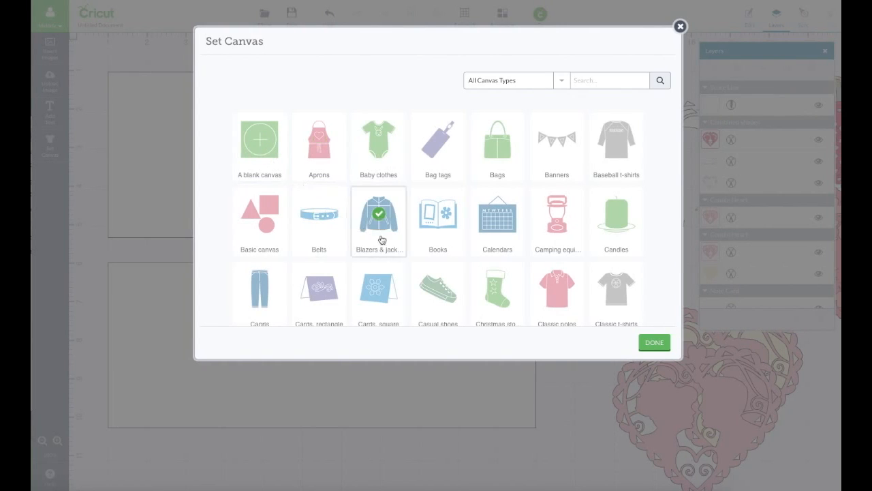
{"action": "scroll", "coordinate": [439, 246], "scroll_direction": "down", "scroll_amount": 2}
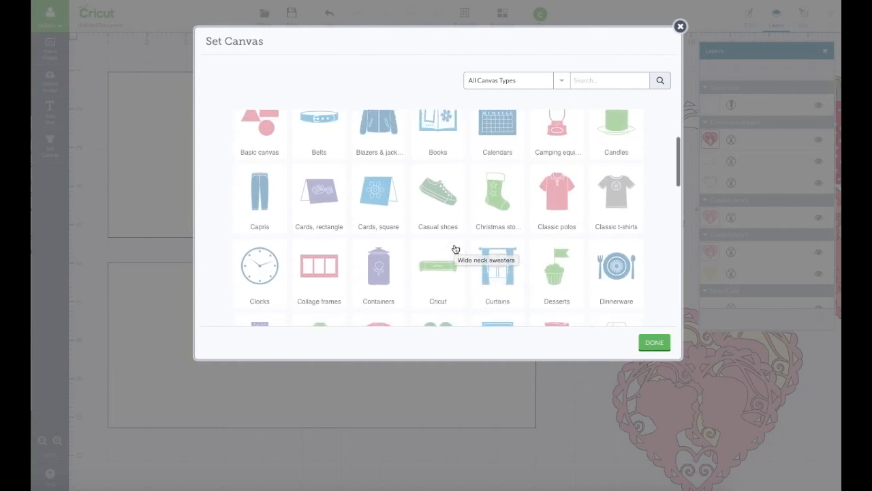
{"action": "scroll", "coordinate": [455, 250], "scroll_direction": "up", "scroll_amount": 3}
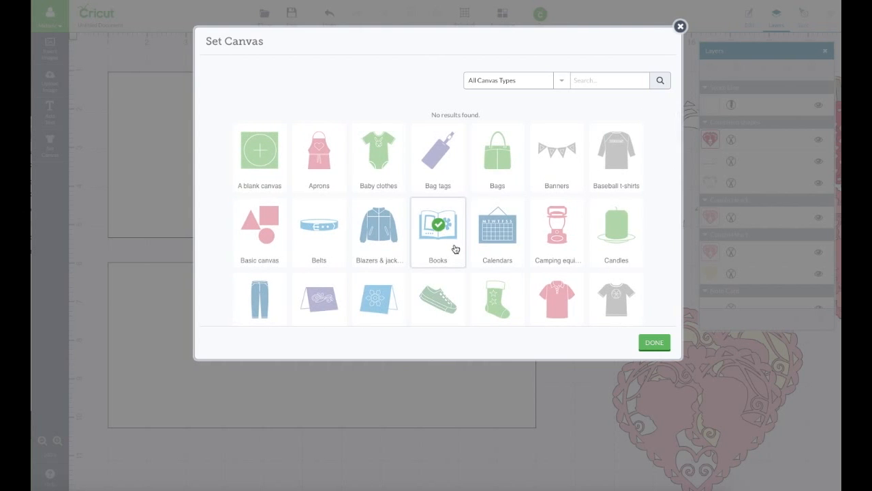
{"action": "left_click", "coordinate": [269, 233]}
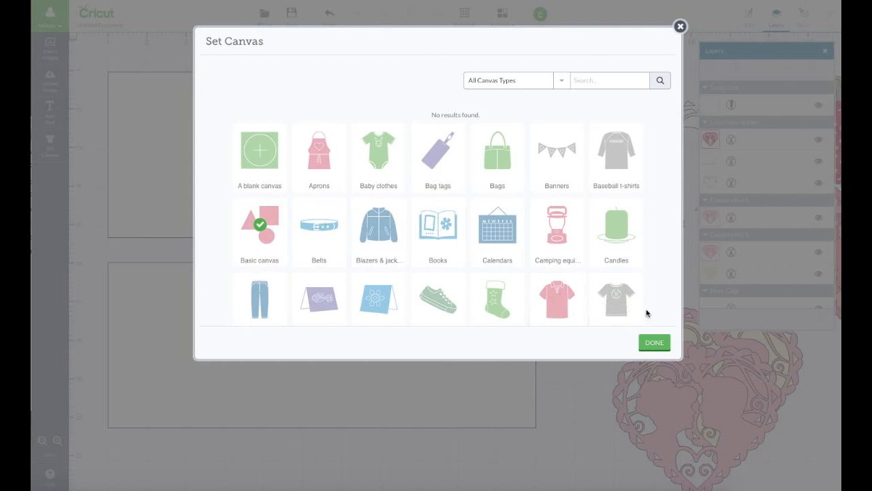
{"action": "left_click", "coordinate": [655, 342]}
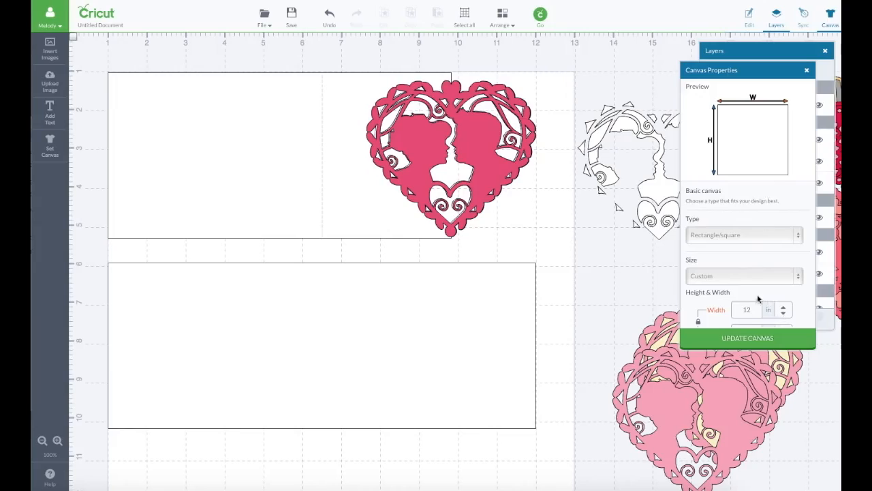
Step: Set the canvas colour to Candy Crystal
{"action": "scroll", "coordinate": [757, 299], "scroll_direction": "down", "scroll_amount": 2}
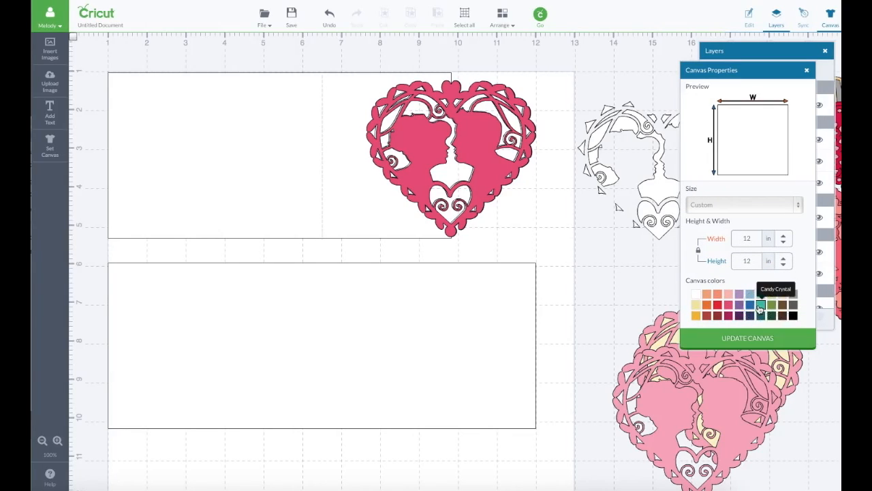
{"action": "left_click", "coordinate": [760, 305]}
{"action": "left_click", "coordinate": [759, 334]}
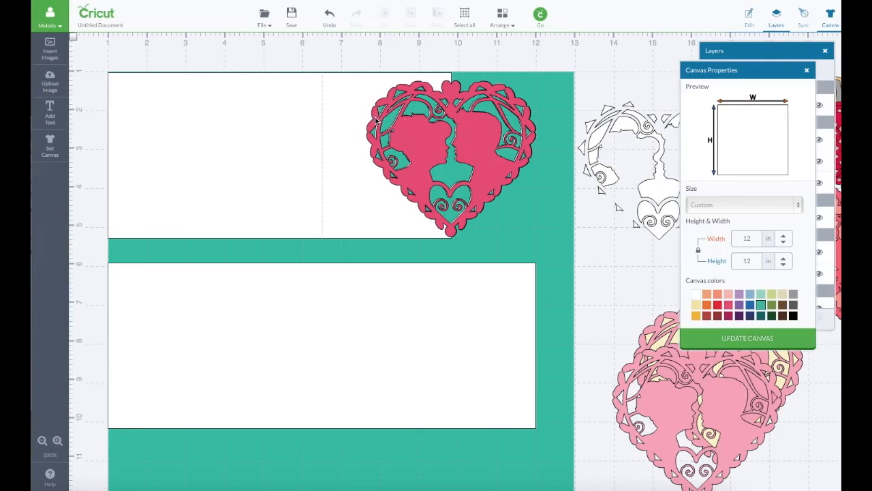
Step: Shift the upper card slightly down and offset the deep pink lace heart upward over its cutout
{"action": "left_click_drag", "start_coordinate": [339, 109], "coordinate": [342, 116]}
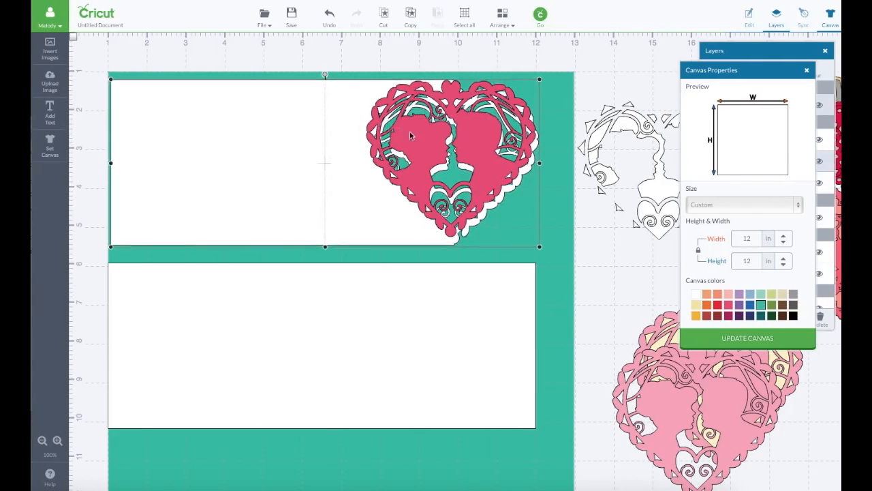
{"action": "left_click_drag", "start_coordinate": [410, 135], "coordinate": [414, 142]}
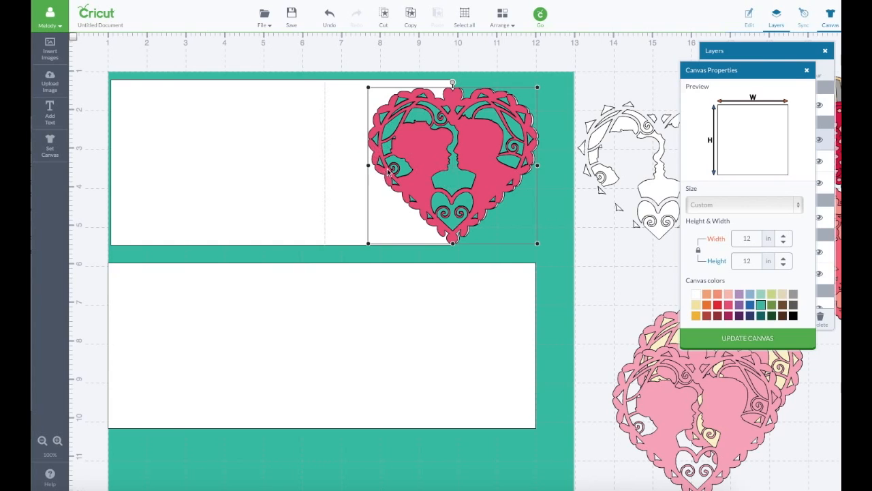
{"action": "left_click_drag", "start_coordinate": [421, 169], "coordinate": [422, 167]}
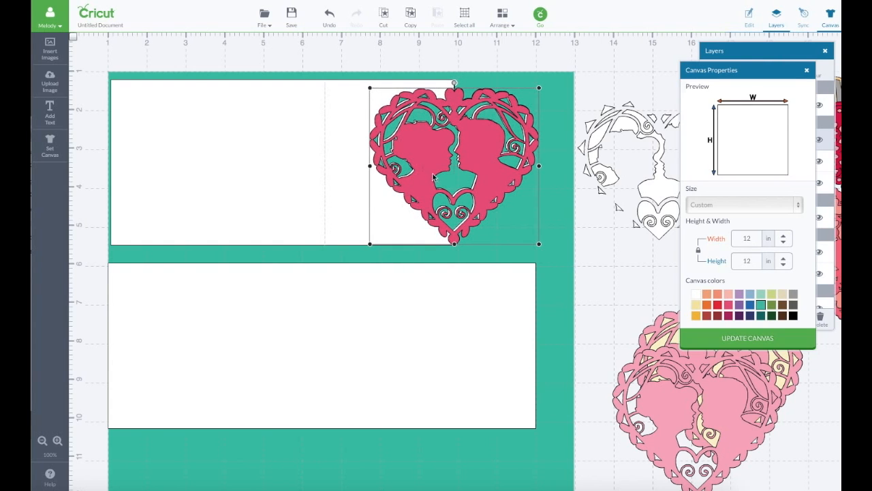
{"action": "left_click_drag", "start_coordinate": [461, 189], "coordinate": [460, 161]}
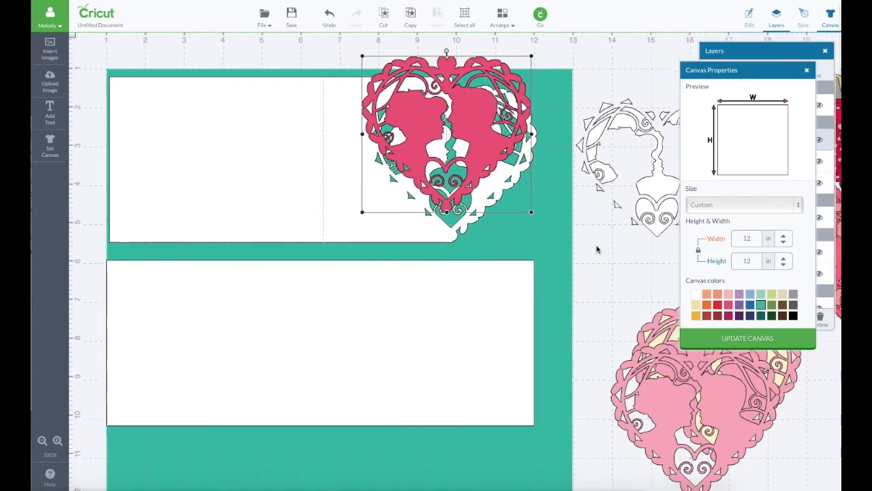
Step: Move the zebra-striped heart onto the right end of the lower card and bring it to the front
{"action": "scroll", "coordinate": [592, 247], "scroll_direction": "right", "scroll_amount": 1}
{"action": "scroll", "coordinate": [593, 248], "scroll_direction": "down", "scroll_amount": 1}
{"action": "scroll", "coordinate": [593, 245], "scroll_direction": "right", "scroll_amount": 2}
{"action": "scroll", "coordinate": [563, 220], "scroll_direction": "down", "scroll_amount": 2}
{"action": "left_click_drag", "start_coordinate": [553, 220], "coordinate": [703, 358]}
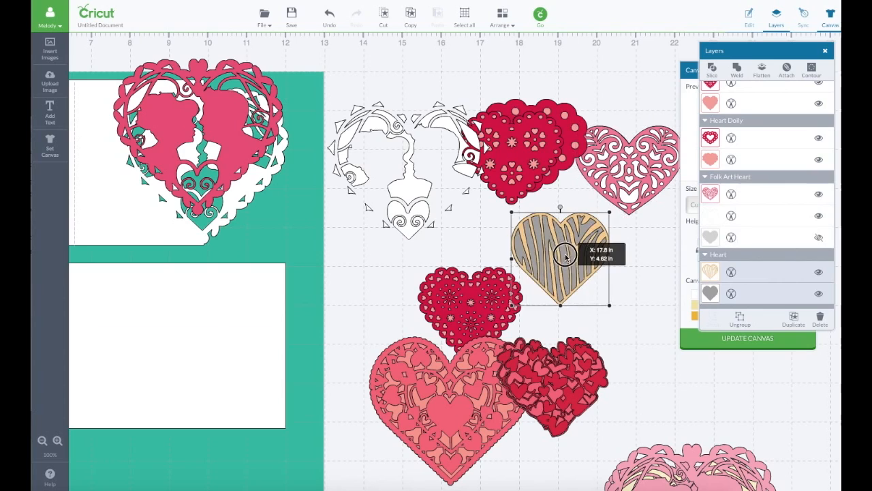
{"action": "left_click_drag", "start_coordinate": [561, 248], "coordinate": [325, 324]}
{"action": "scroll", "coordinate": [390, 284], "scroll_direction": "left", "scroll_amount": 5}
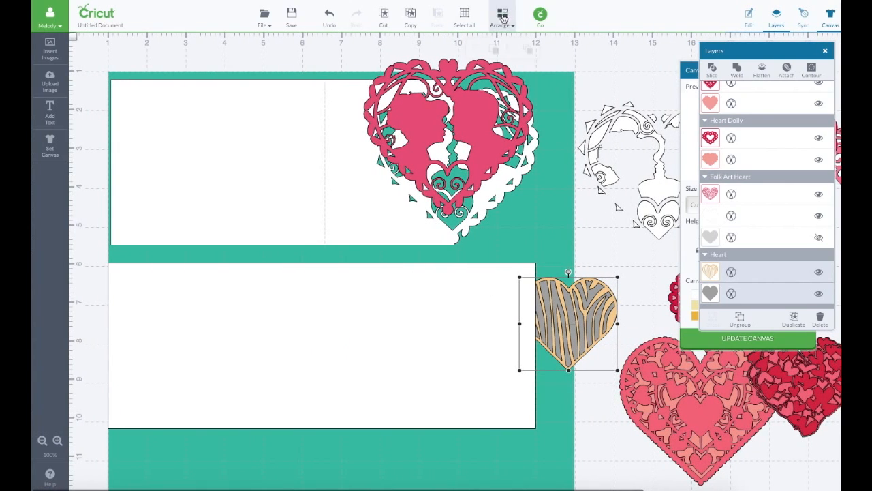
{"action": "left_click_drag", "start_coordinate": [589, 322], "coordinate": [552, 336]}
Step: Enlarge the zebra-striped heart to about 4.18 by 3.97 in and rotate it clockwise over the lower card's right end
{"action": "left_click_drag", "start_coordinate": [579, 364], "coordinate": [649, 447]}
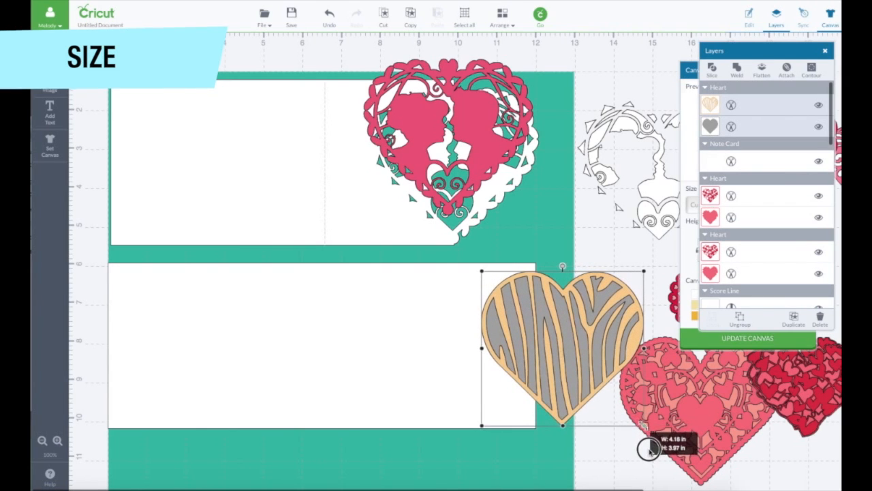
{"action": "left_click_drag", "start_coordinate": [558, 375], "coordinate": [533, 371]}
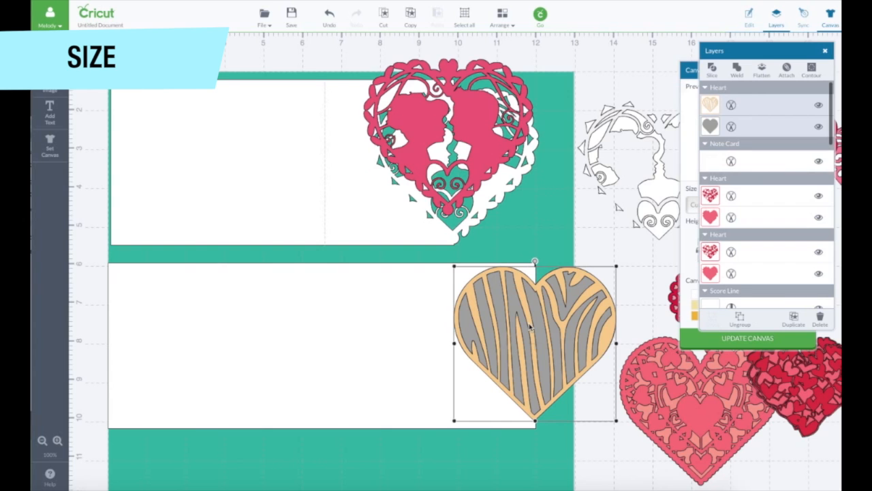
{"action": "left_click_drag", "start_coordinate": [536, 259], "coordinate": [570, 272]}
{"action": "left_click_drag", "start_coordinate": [560, 312], "coordinate": [560, 311]}
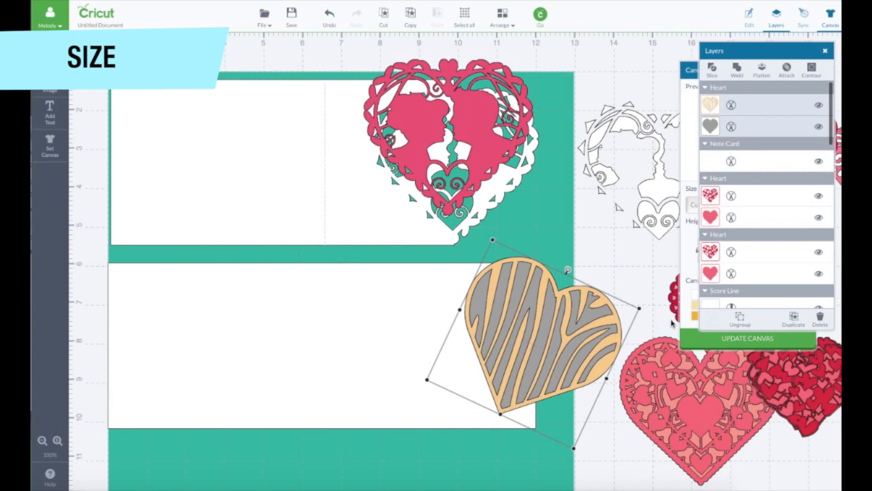
Step: Duplicate the zebra-striped heart twice, placing one copy right of the canvas and the other across the upper card
{"action": "left_click", "coordinate": [794, 317]}
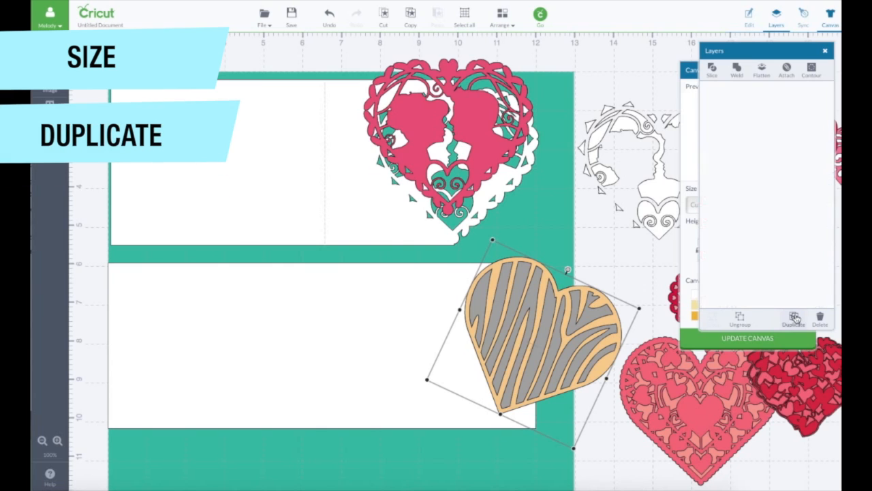
{"action": "left_click", "coordinate": [795, 317]}
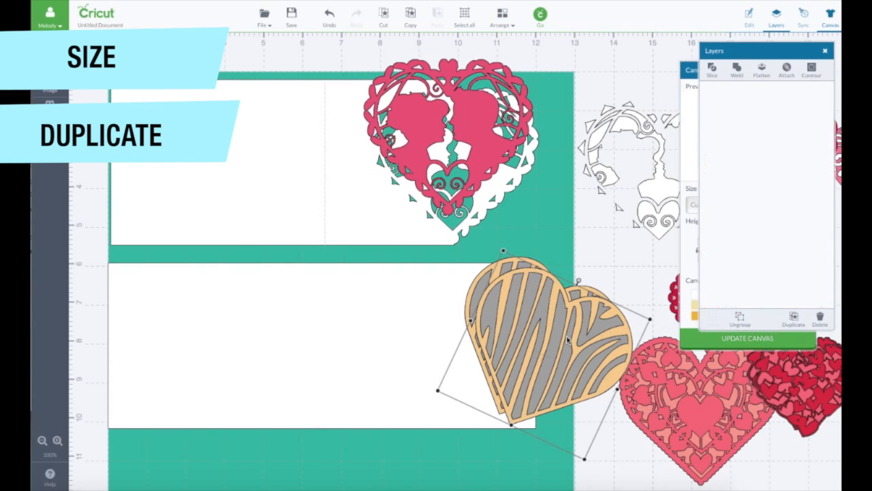
{"action": "left_click_drag", "start_coordinate": [578, 336], "coordinate": [742, 359]}
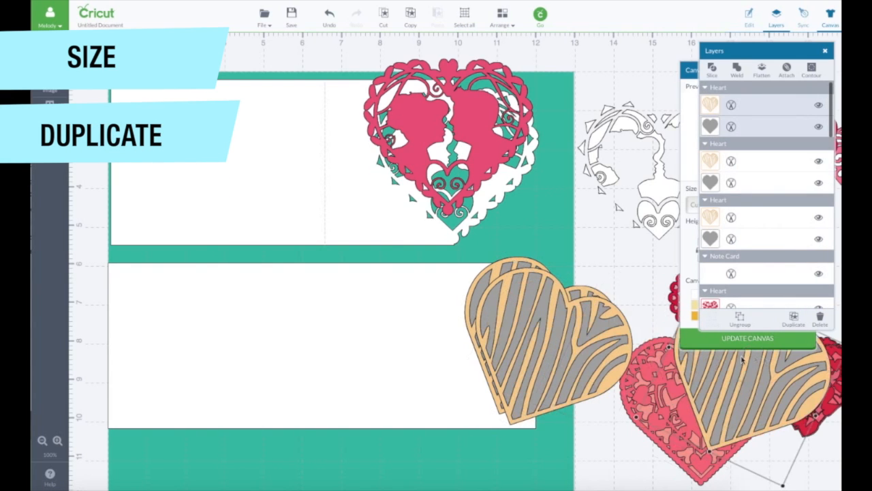
{"action": "left_click_drag", "start_coordinate": [565, 334], "coordinate": [323, 213]}
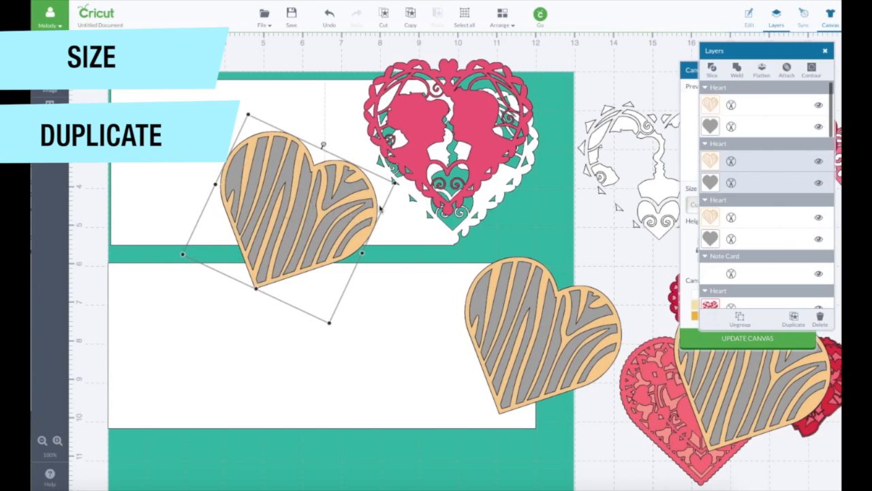
Step: Slice the striped heart copy lying across the upper card and move its grey outline away from the stripe pieces
{"action": "left_click", "coordinate": [710, 68]}
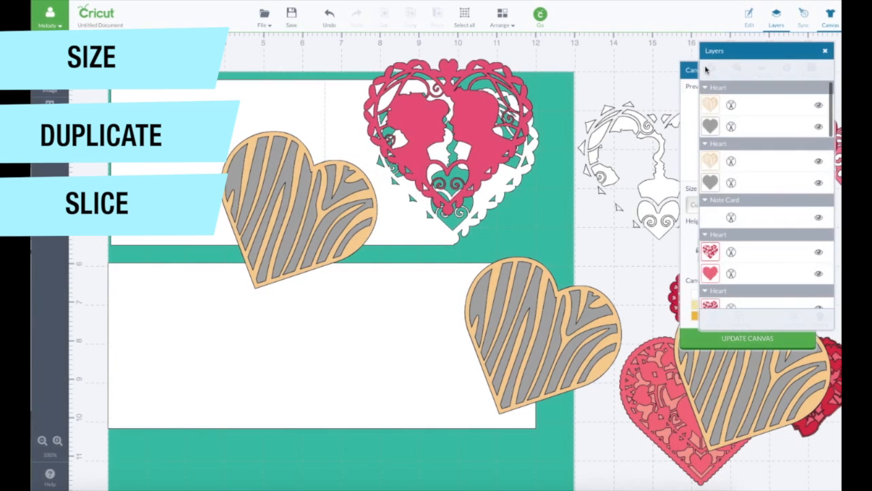
{"action": "left_click", "coordinate": [296, 198]}
{"action": "left_click_drag", "start_coordinate": [296, 198], "coordinate": [219, 270]}
{"action": "left_click_drag", "start_coordinate": [344, 189], "coordinate": [348, 209]}
Step: Ungroup the striped heart on the lower card and move its tan layer off the solid grey heart
{"action": "left_click", "coordinate": [499, 282]}
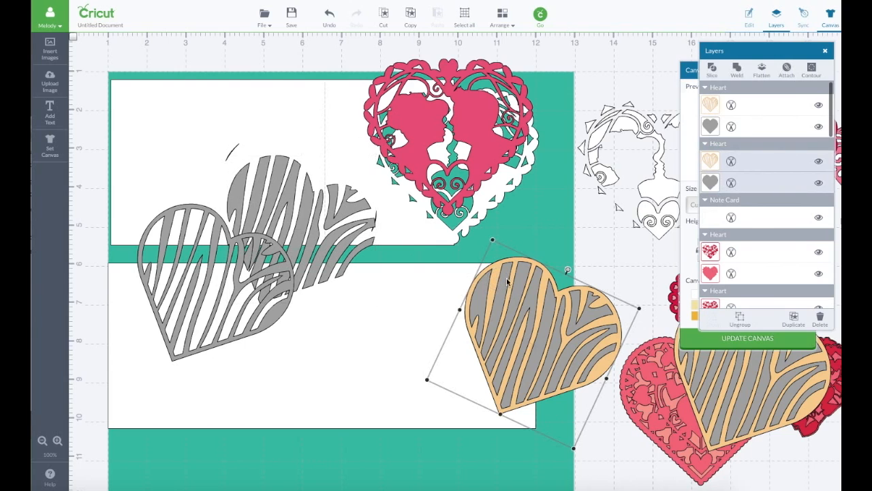
{"action": "left_click", "coordinate": [534, 338]}
{"action": "left_click_drag", "start_coordinate": [533, 339], "coordinate": [709, 358]}
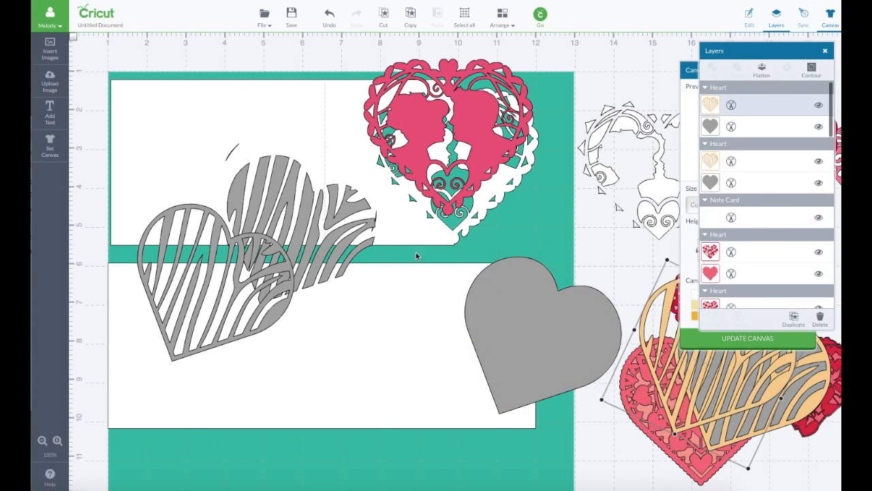
Step: Recolour the sliced grey stripe pieces purple
{"action": "left_click", "coordinate": [345, 208]}
{"action": "scroll", "coordinate": [773, 243], "scroll_direction": "down", "scroll_amount": 1}
{"action": "scroll", "coordinate": [773, 243], "scroll_direction": "down", "scroll_amount": 3}
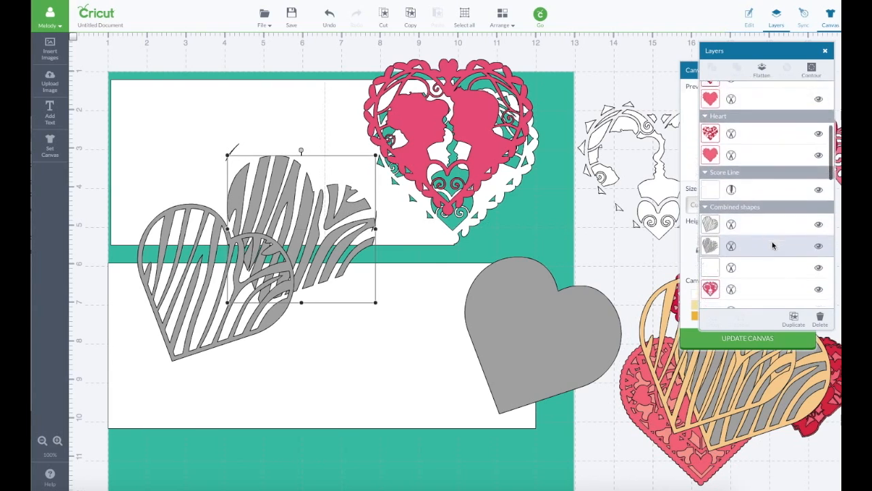
{"action": "left_click", "coordinate": [710, 144]}
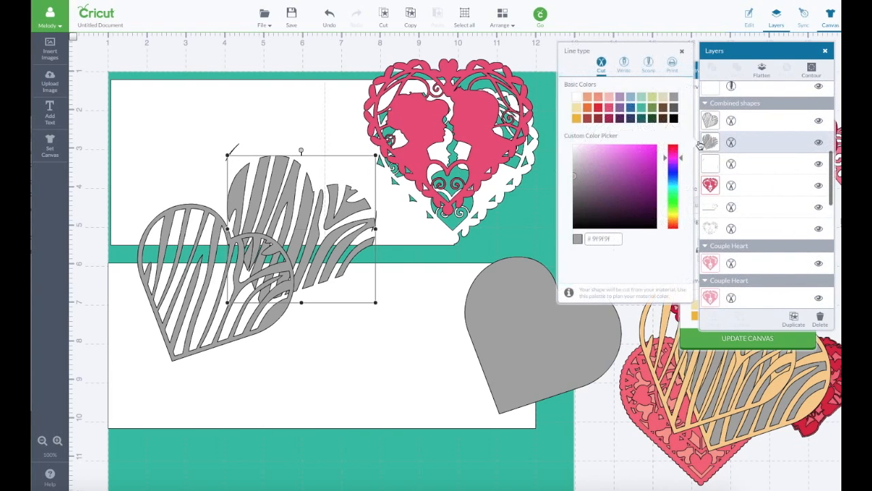
{"action": "left_click", "coordinate": [620, 107]}
Step: Move the purple stripe pieces onto the solid grey heart and bring them to the front
{"action": "left_click_drag", "start_coordinate": [308, 237], "coordinate": [548, 327]}
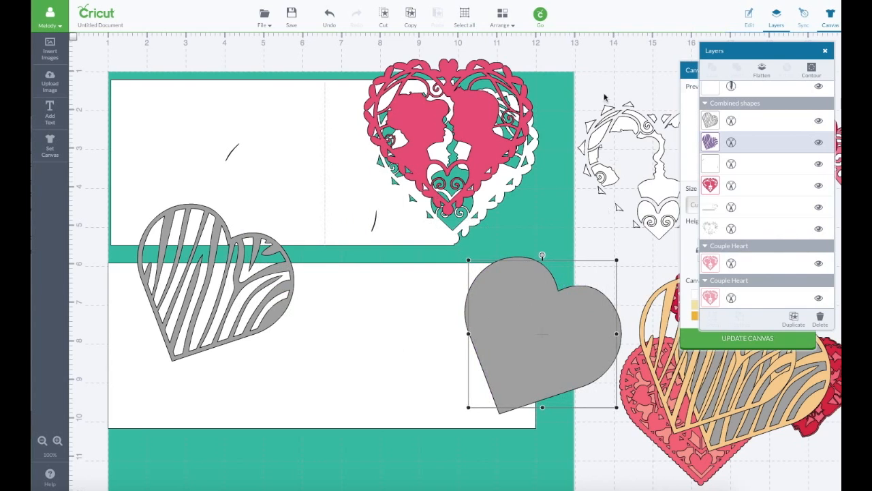
{"action": "left_click", "coordinate": [515, 24]}
{"action": "left_click", "coordinate": [529, 49]}
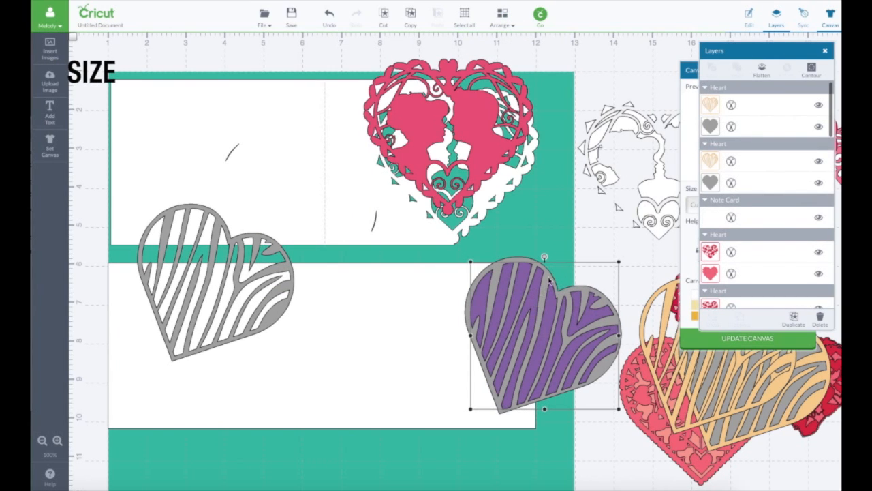
Step: Weld the solid grey heart to the lower card and send the welded shape behind the purple stripes
{"action": "left_click", "coordinate": [561, 244]}
{"action": "left_click", "coordinate": [467, 297]}
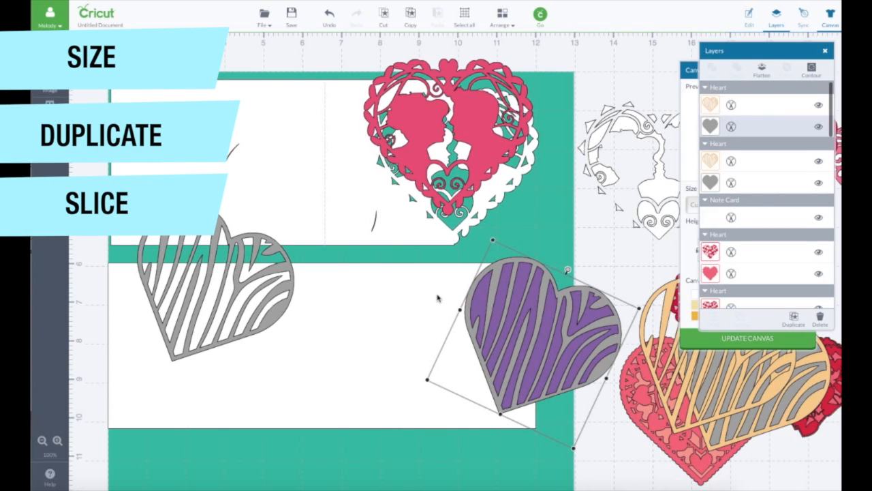
{"action": "left_click", "coordinate": [438, 298], "text": "shift"}
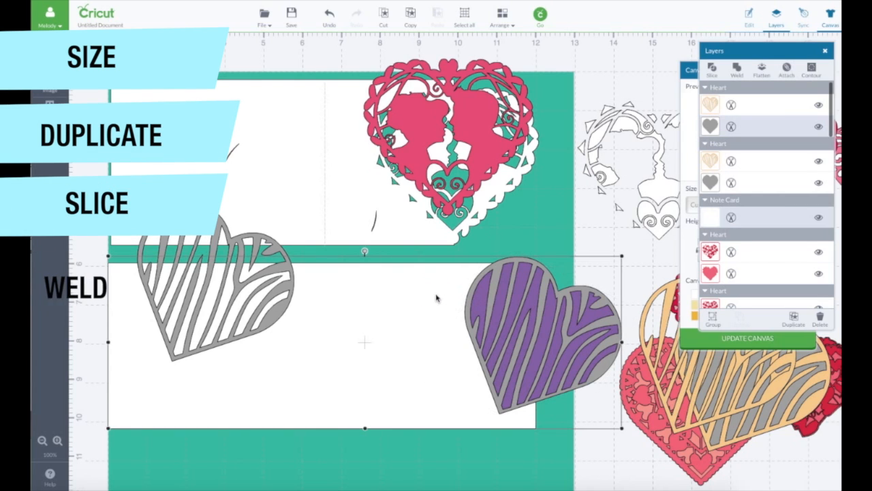
{"action": "left_click", "coordinate": [738, 71]}
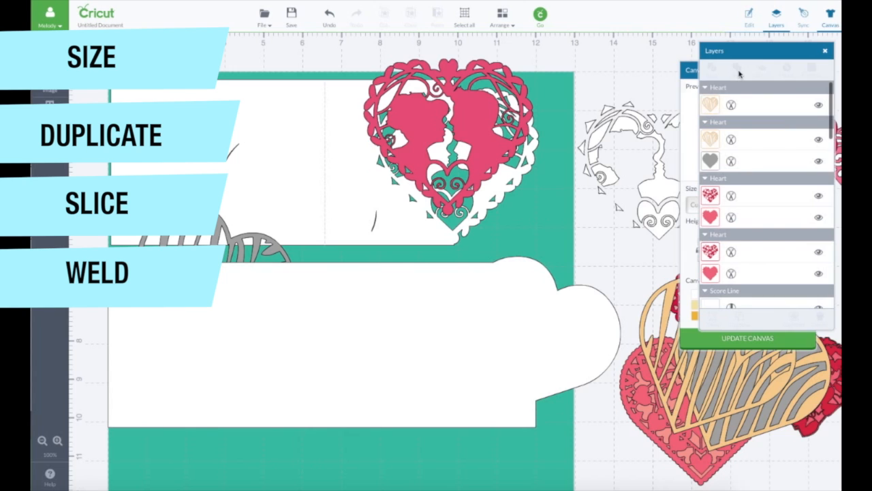
{"action": "left_click", "coordinate": [547, 300]}
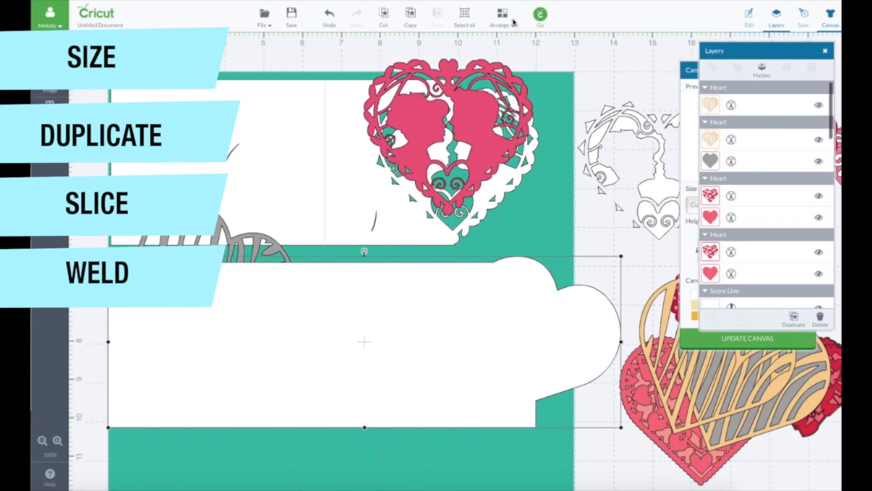
{"action": "key", "text": "ctrl+z"}
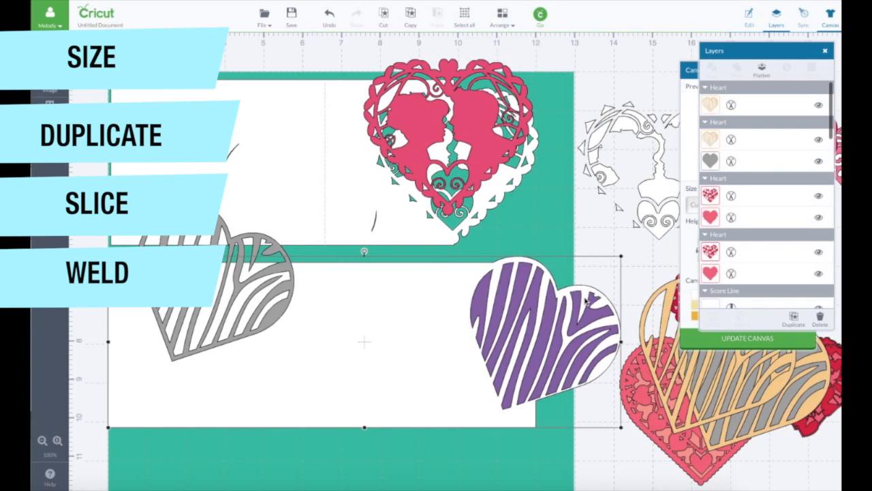
Step: Centre the purple stripes on the lower card's heart end and slice them out of the welded card
{"action": "left_click", "coordinate": [549, 307]}
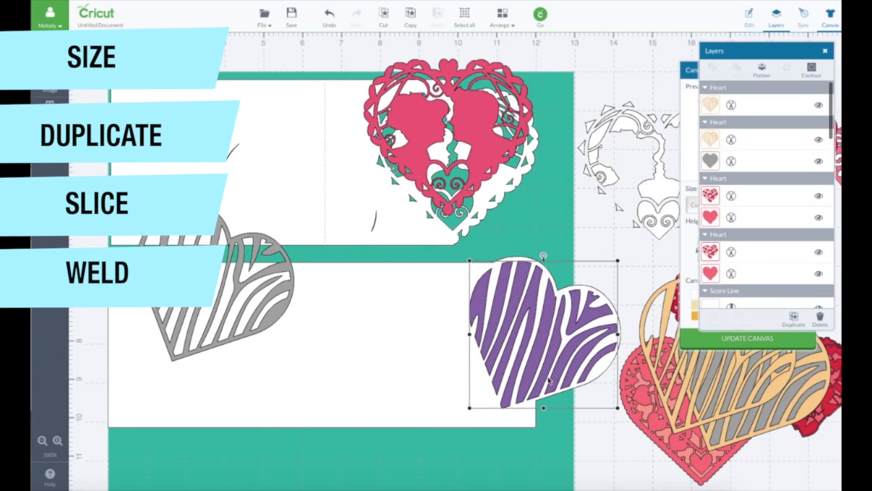
{"action": "left_click", "coordinate": [459, 306], "text": "shift"}
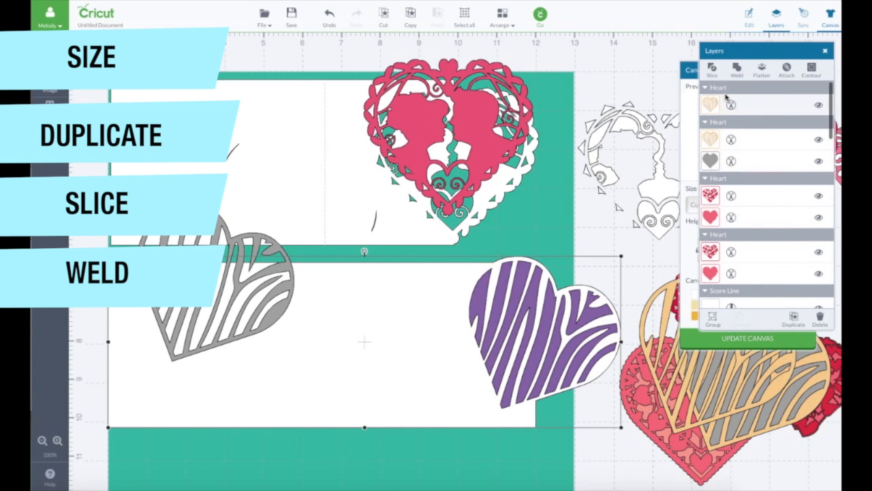
{"action": "left_click", "coordinate": [712, 70]}
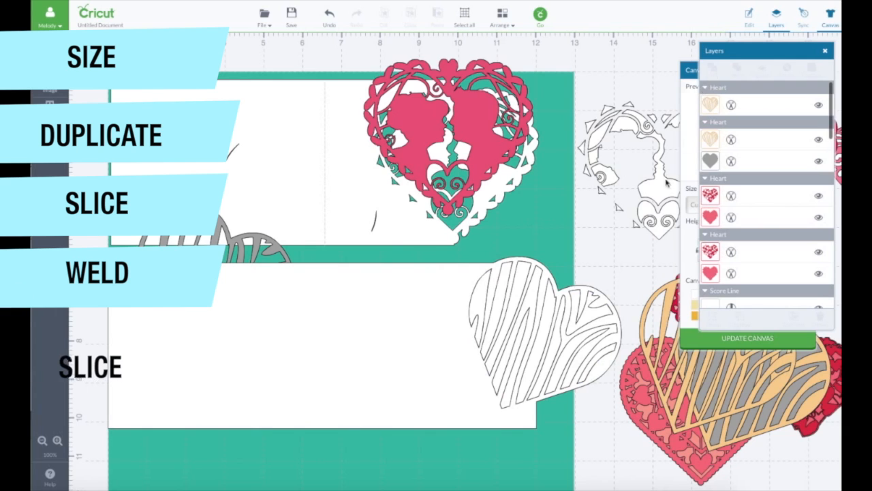
Step: Move the sliced stripe pieces off the mat beside the upper card and shift the lower card about 1 inch left
{"action": "left_click_drag", "start_coordinate": [534, 295], "coordinate": [630, 163]}
{"action": "left_click_drag", "start_coordinate": [461, 389], "coordinate": [402, 383]}
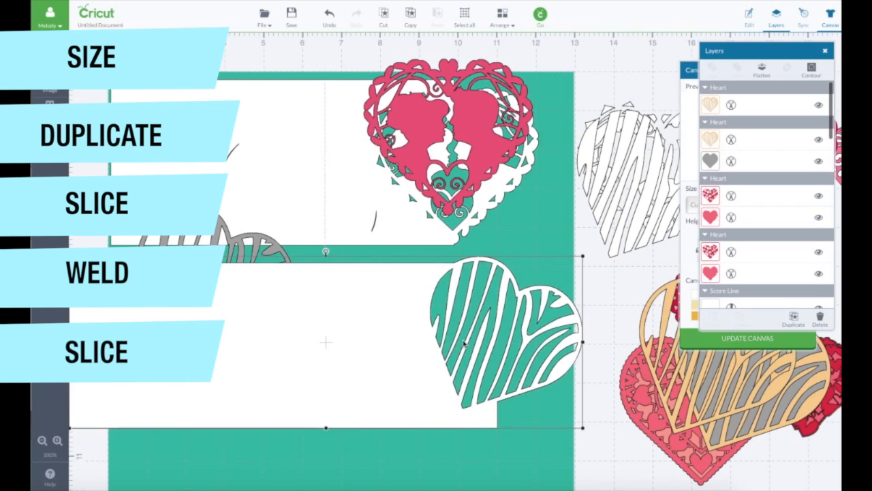
{"action": "left_click", "coordinate": [398, 387]}
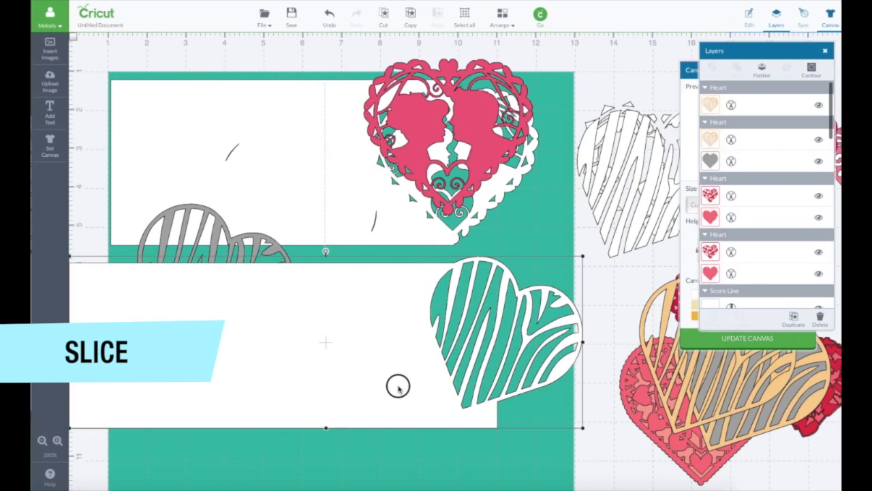